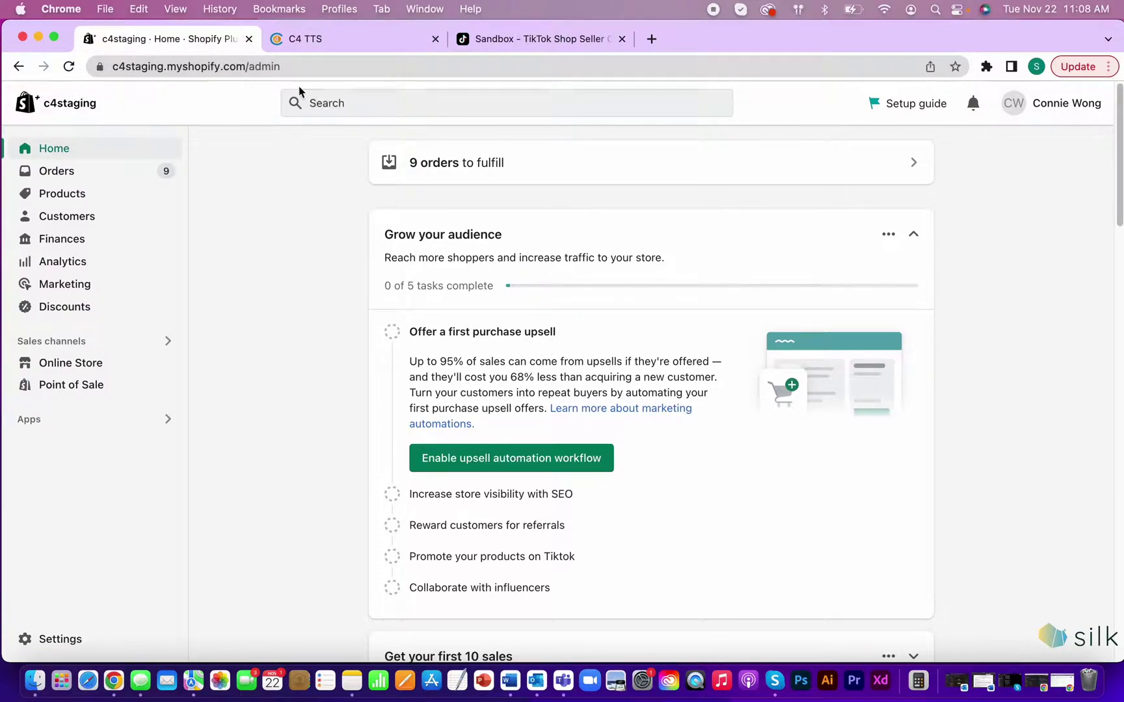
Review the C4 TTS connections and the TikTok Shop sandbox, then return to the Shopify admin home
left_click(336, 44)
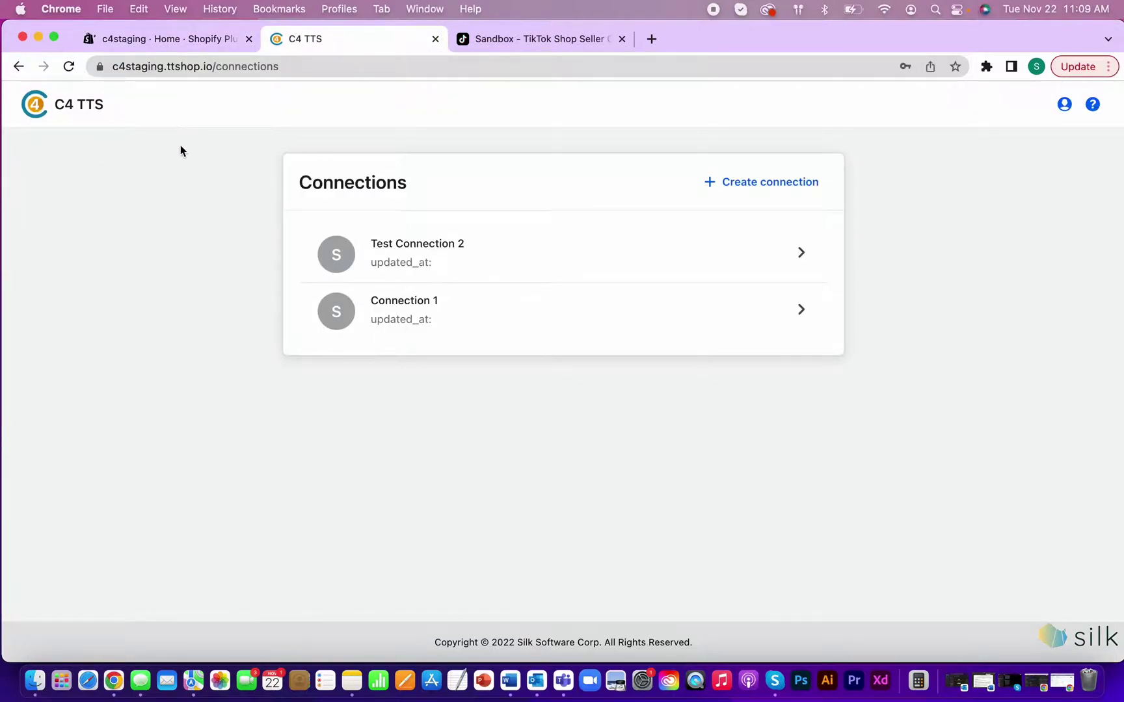
left_click(512, 45)
left_click(191, 39)
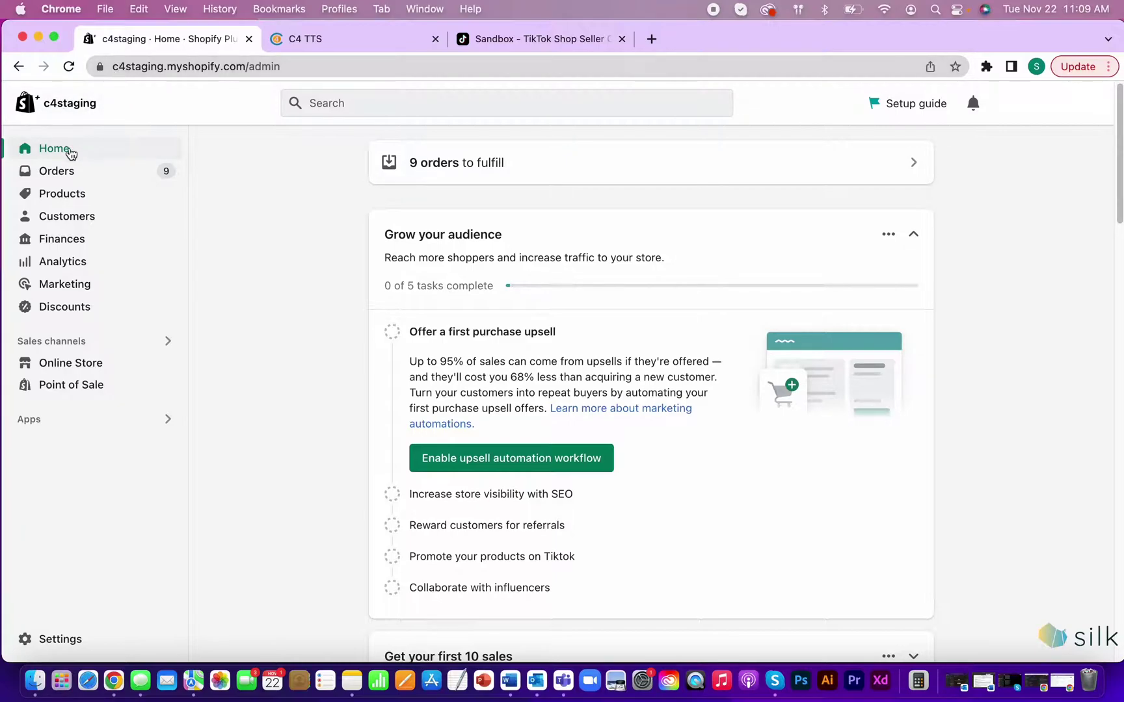
Start a new product from Shopify's Products list with Add product
left_click(60, 196)
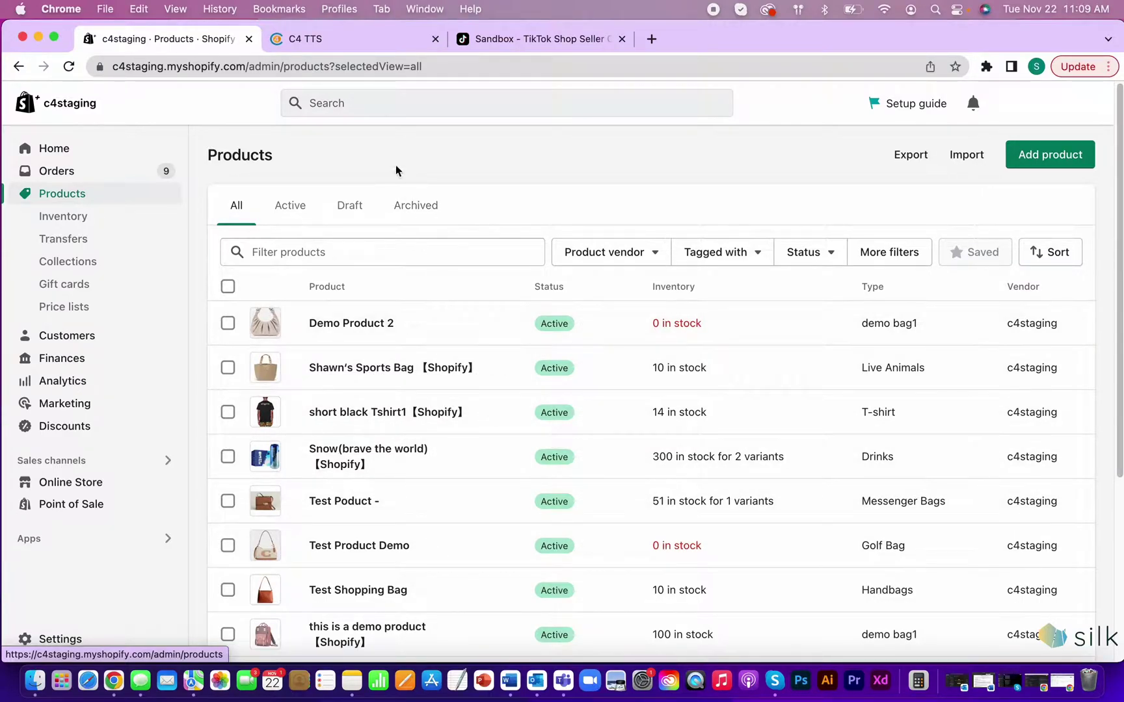
left_click(1030, 159)
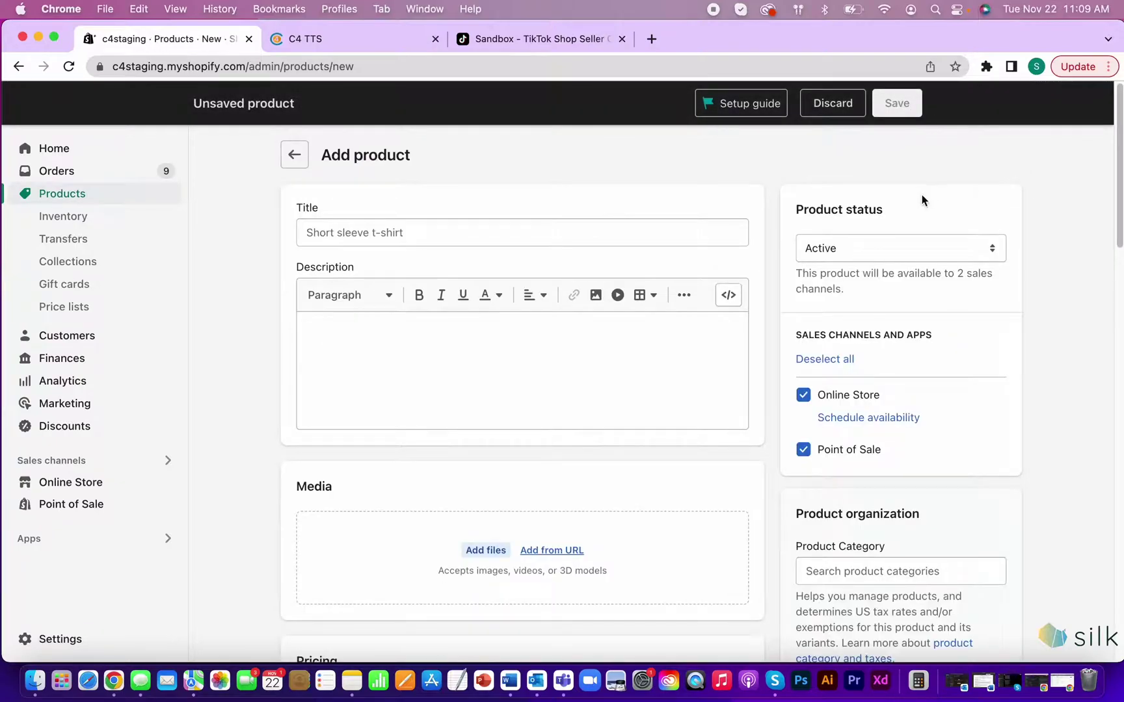
Enter the product title Demo Bag and the description Demo
left_click(426, 234)
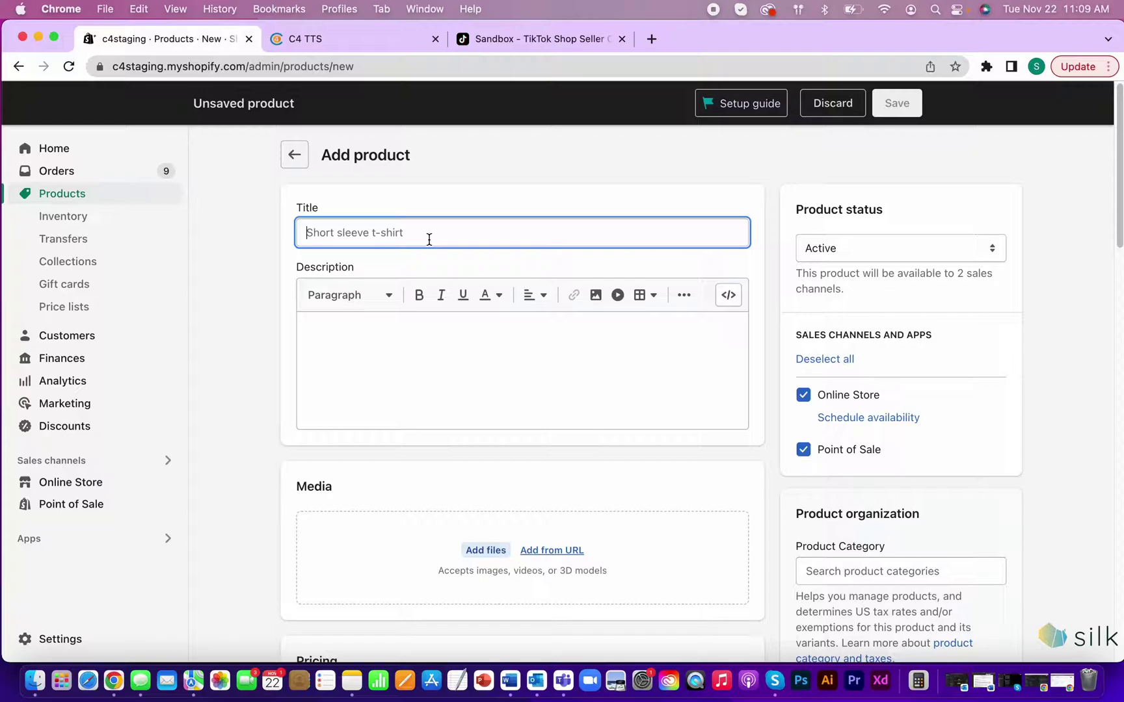
type("Demo Bag")
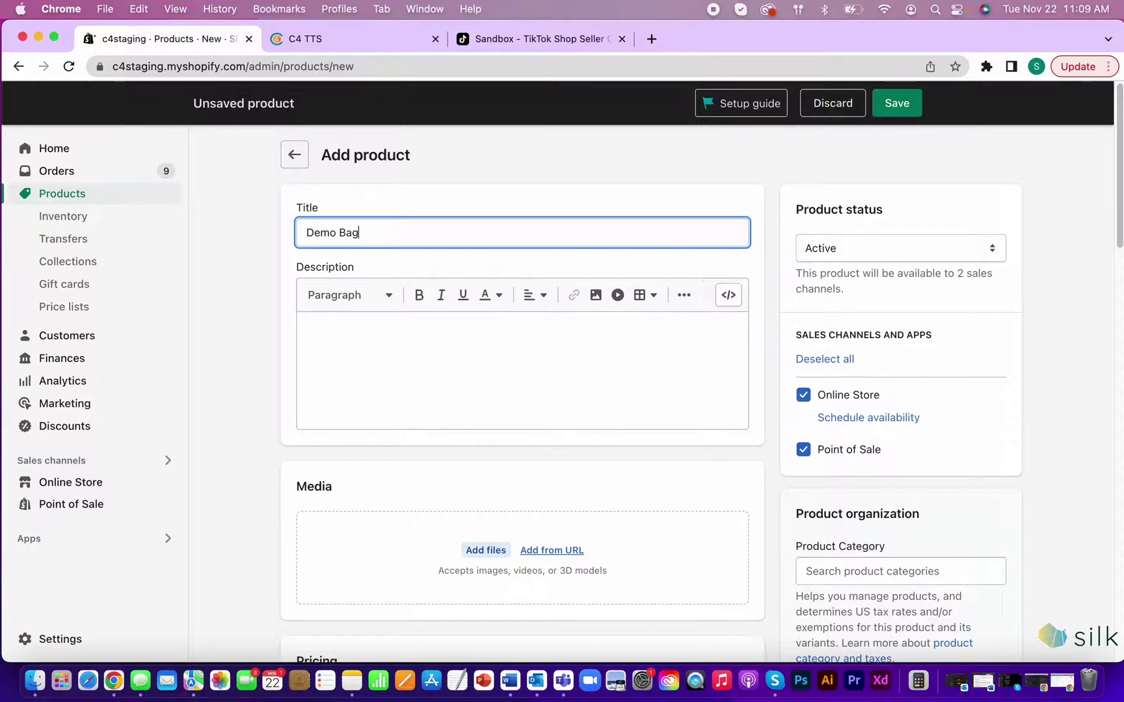
left_click(510, 345)
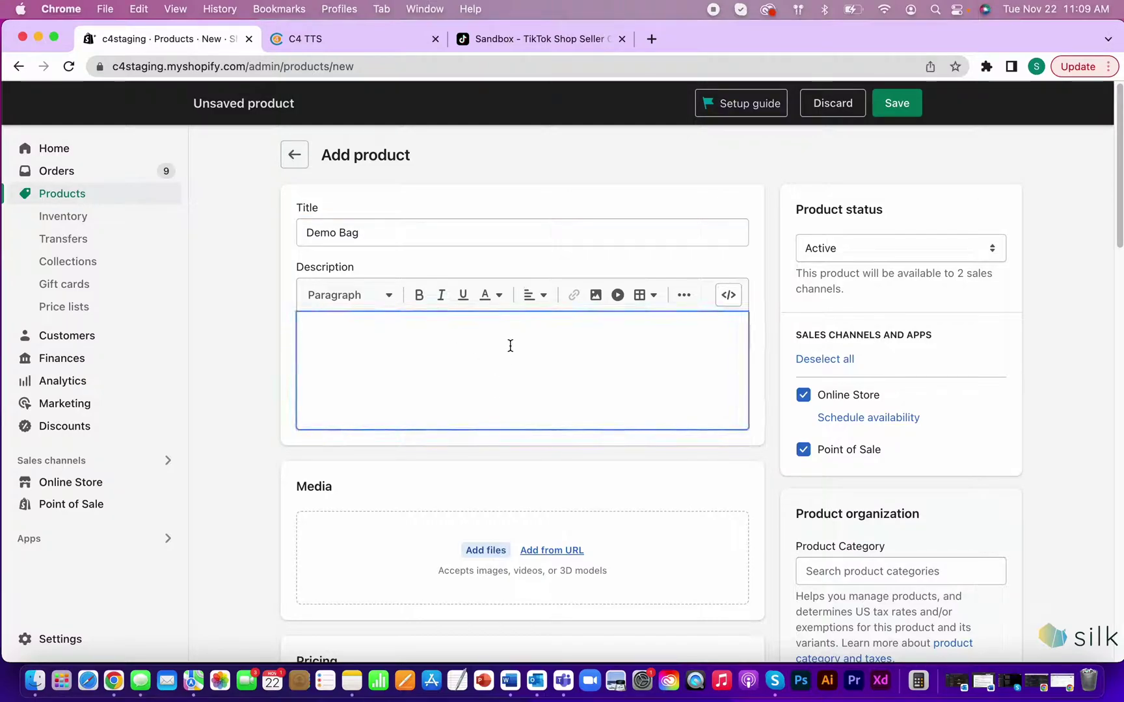
type("Demo")
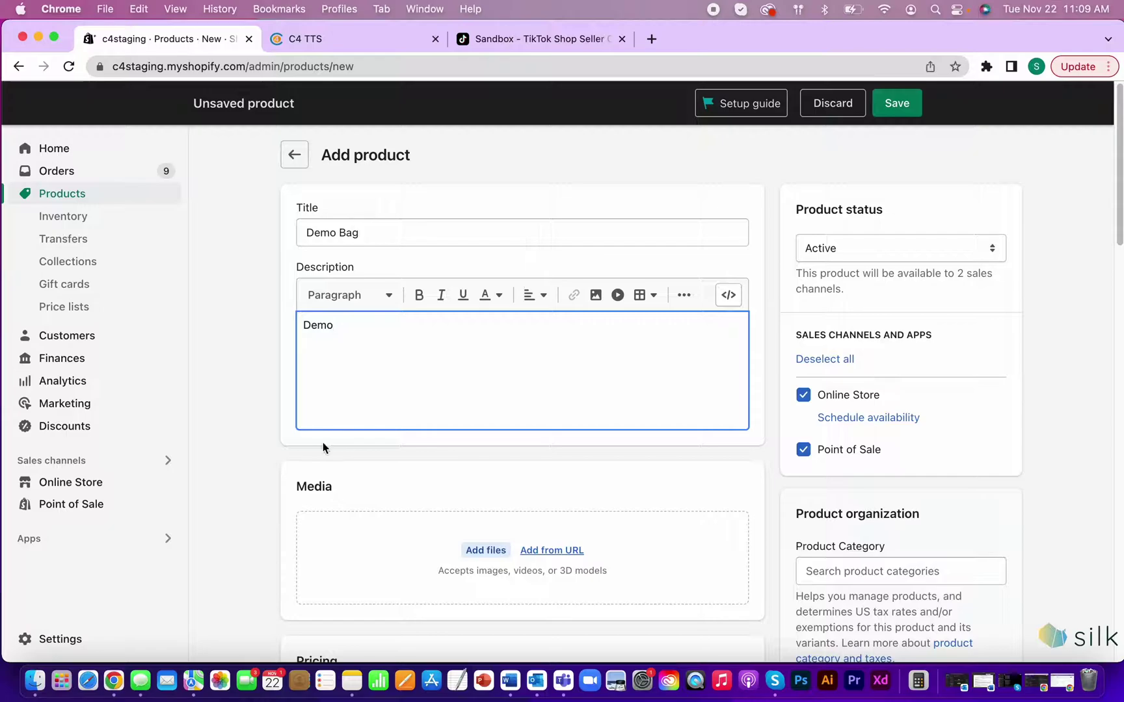
Upload the Demo Bag handbag image as the product's media
scroll(286, 436, "down", 2)
left_click(489, 484)
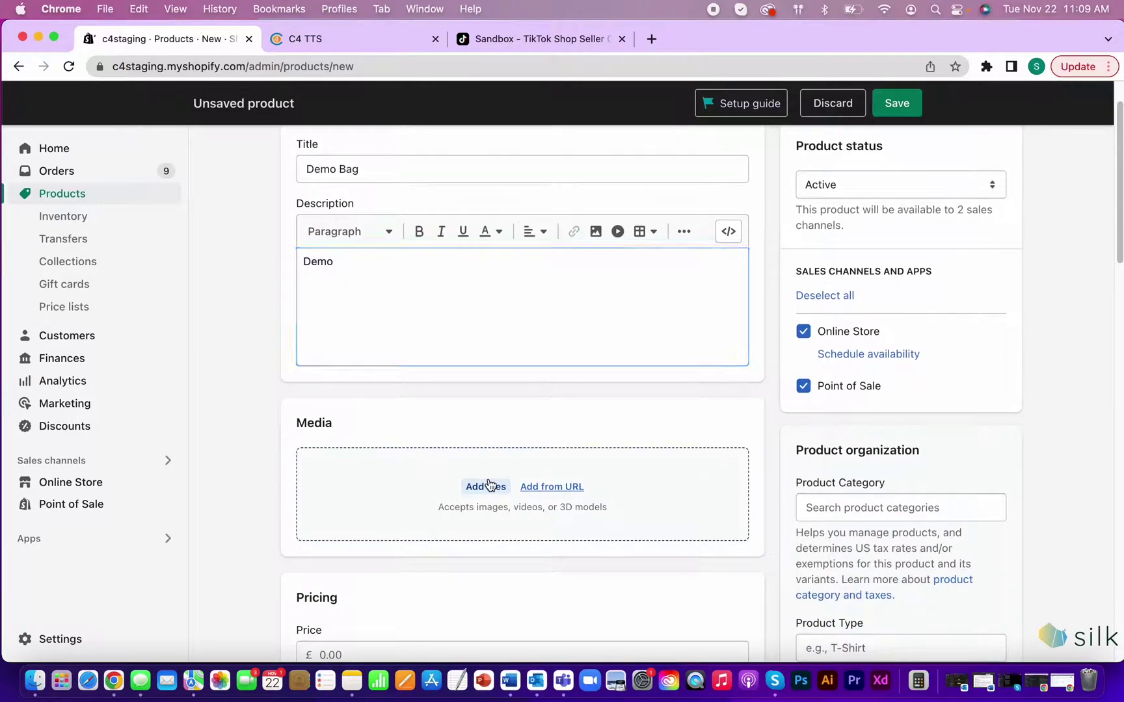
left_click(444, 334)
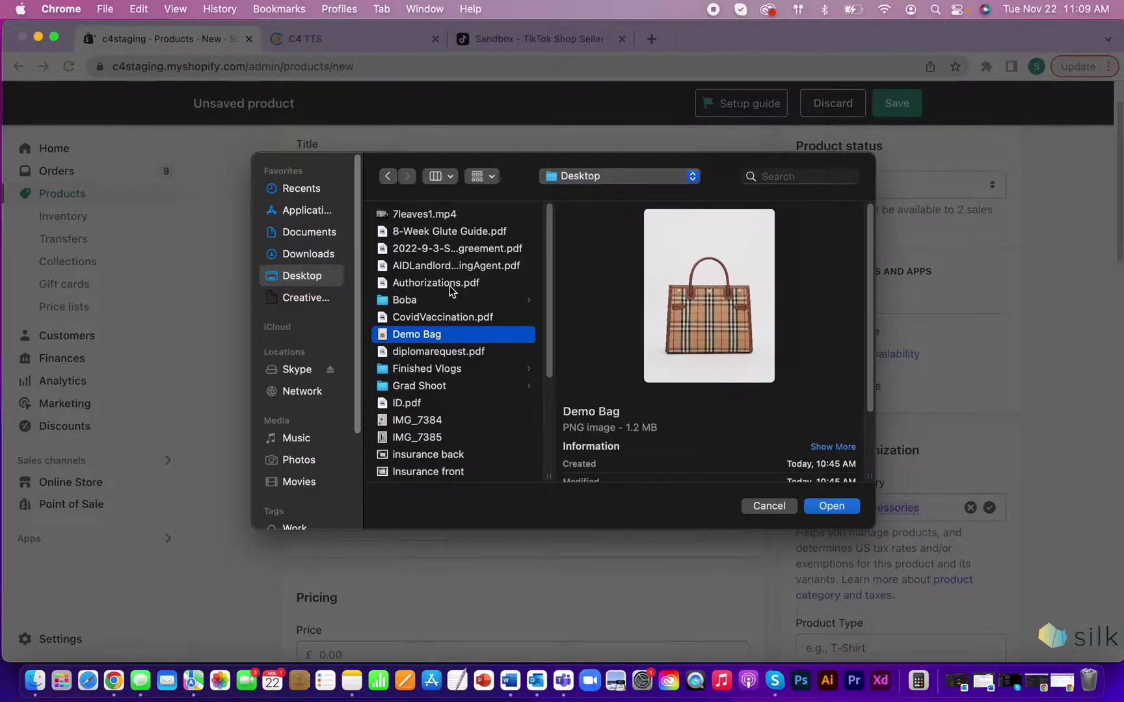
left_click(831, 508)
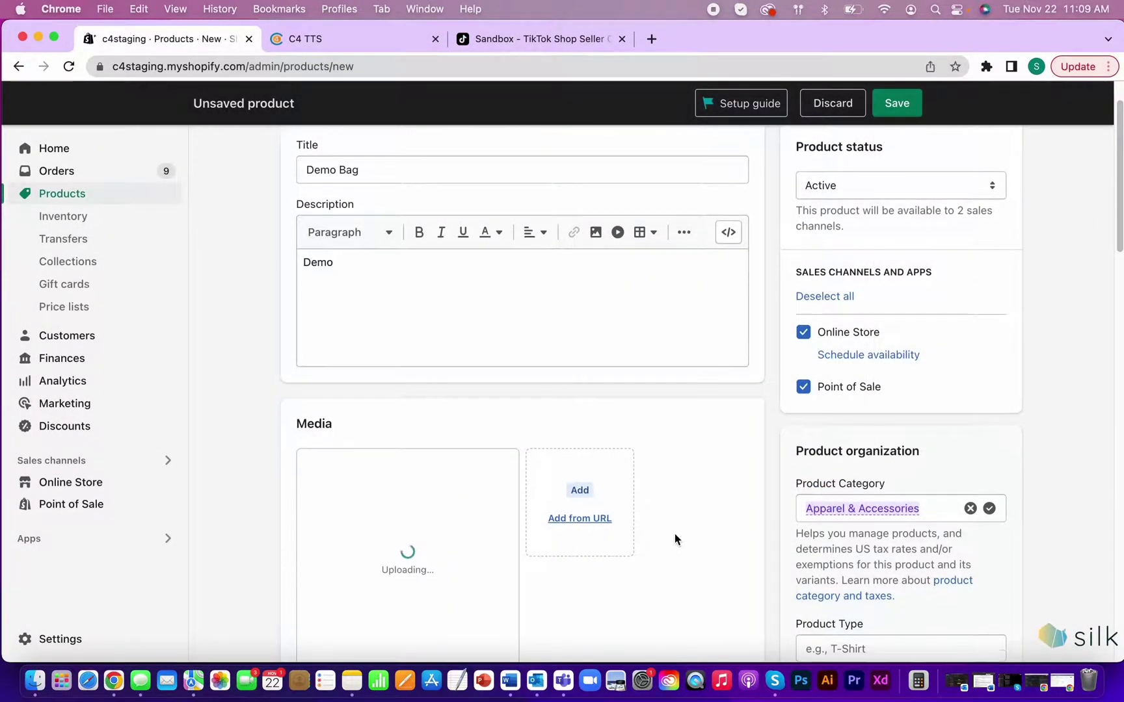
scroll(676, 534, "up", 1)
scroll(678, 532, "down", 3)
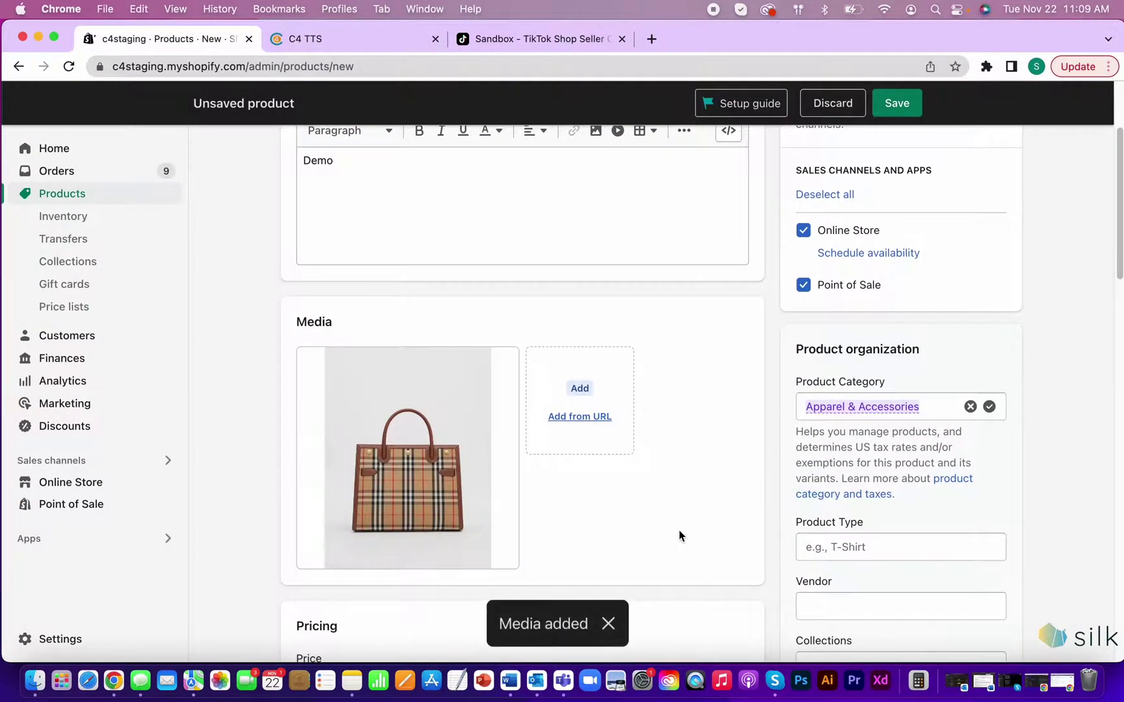
Set the product type to demo bag1 and bring up C4 TTS's Categories mapping page
scroll(679, 534, "down", 2)
scroll(688, 525, "down", 1)
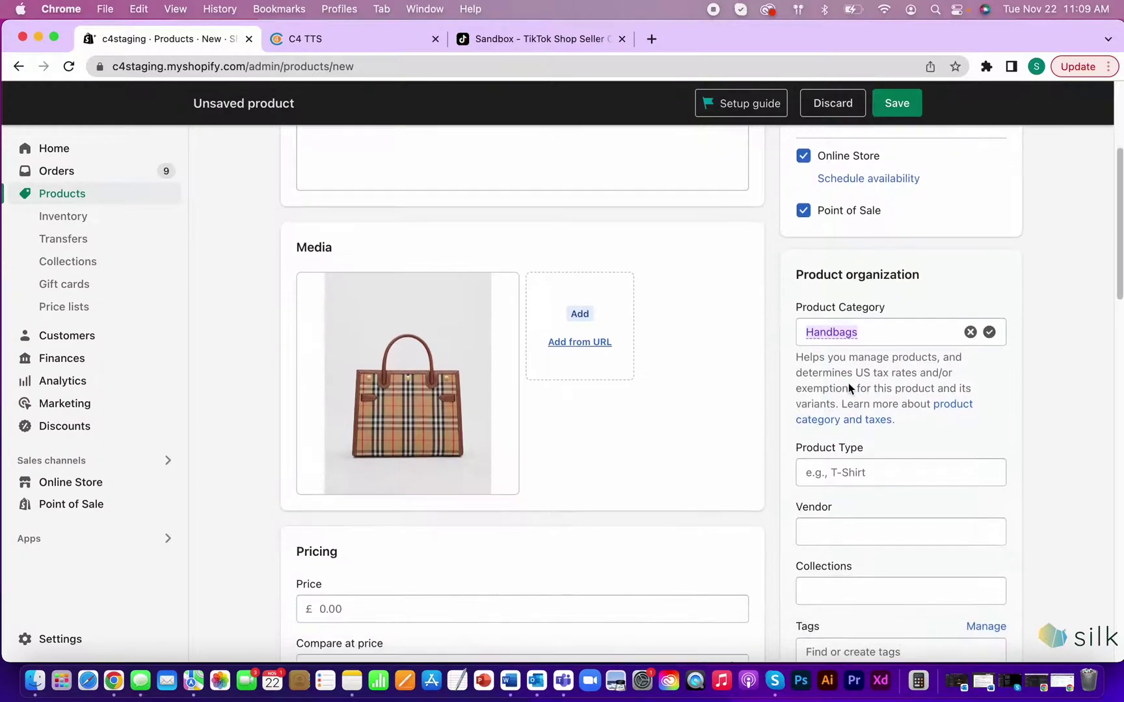
scroll(847, 384, "down", 2)
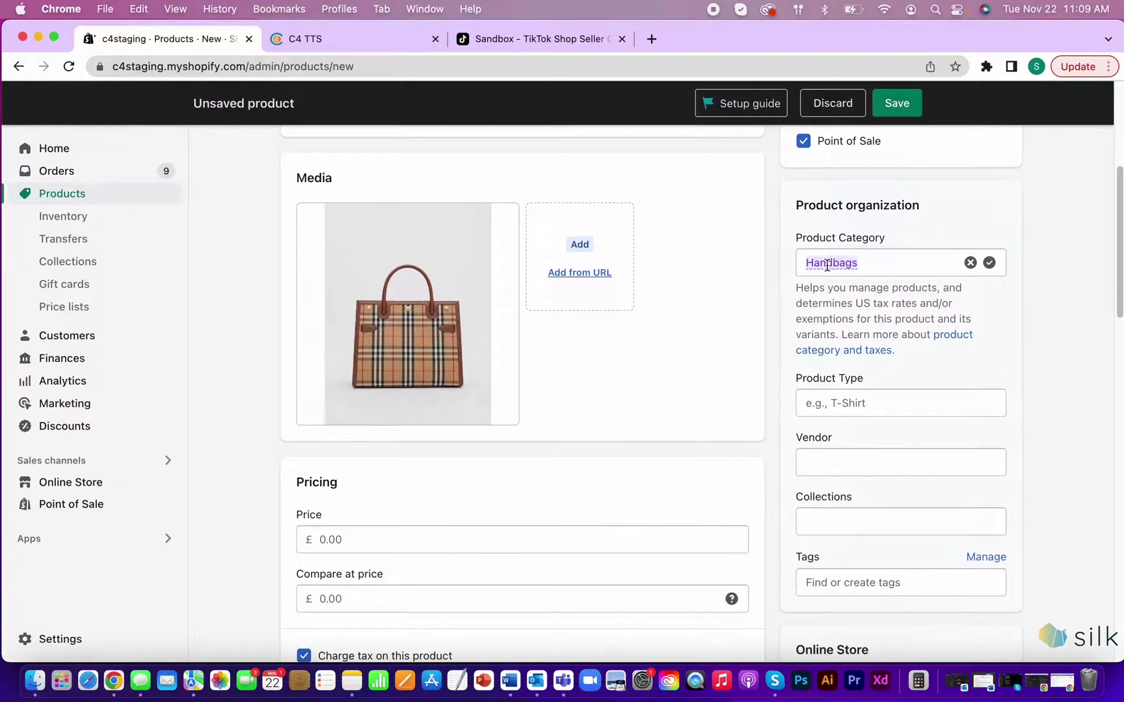
left_click(839, 404)
scroll(857, 535, "up", 1)
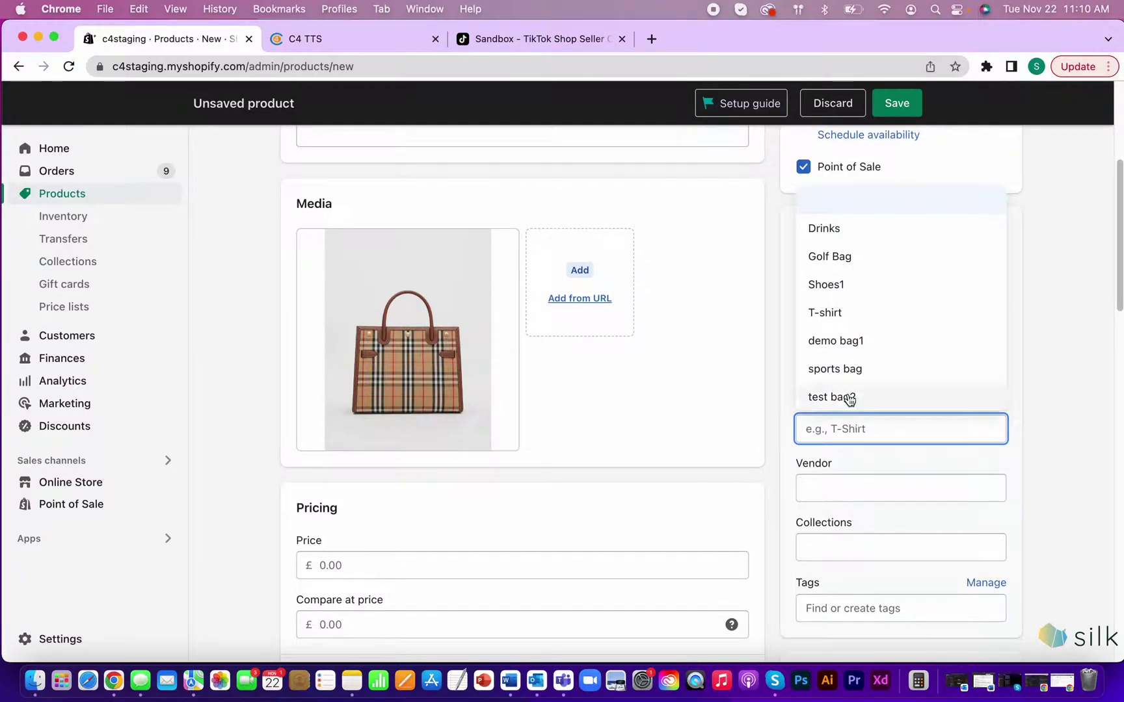
left_click(850, 351)
left_click_drag(810, 429, 795, 408)
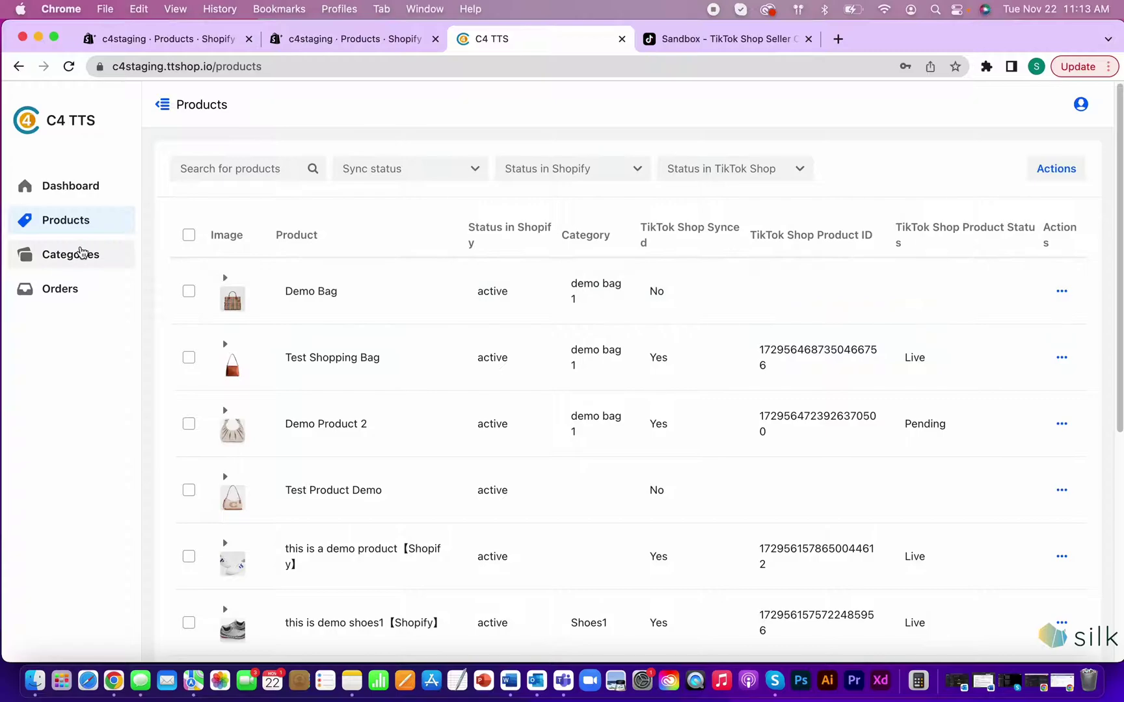
left_click(78, 254)
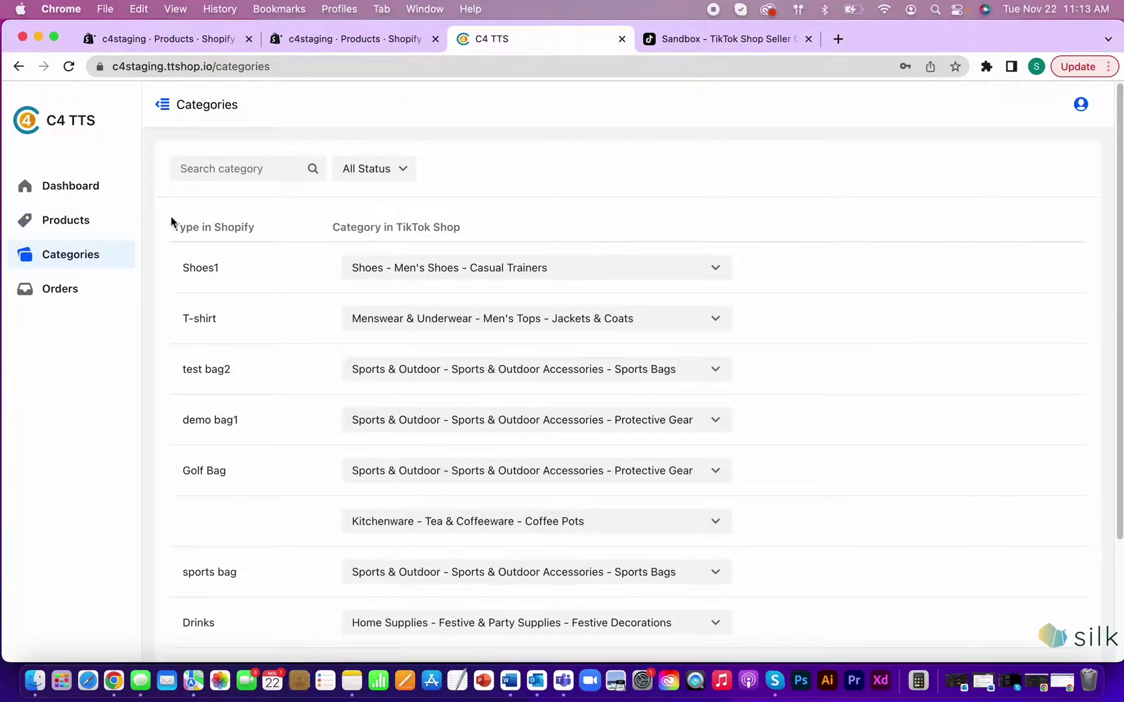
Check that demo bag1 maps to the TikTok Shop category Sports & Outdoor Protective Gear
left_click_drag(166, 225, 255, 229)
left_click_drag(240, 421, 174, 409)
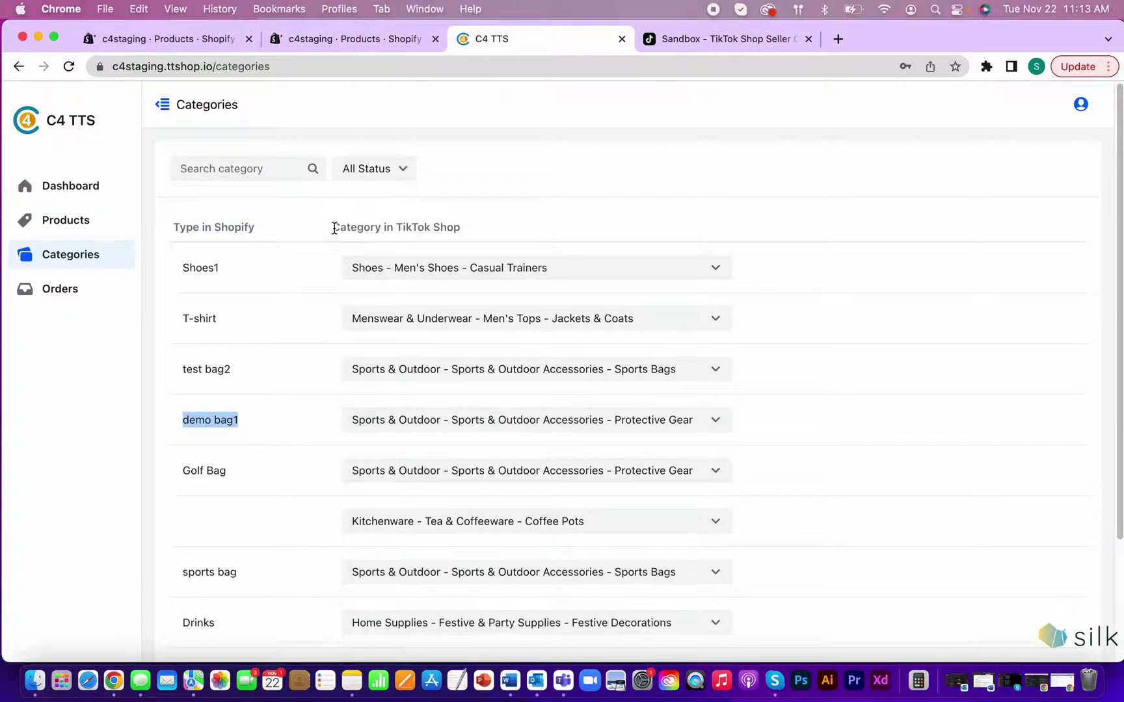
left_click_drag(334, 228, 473, 229)
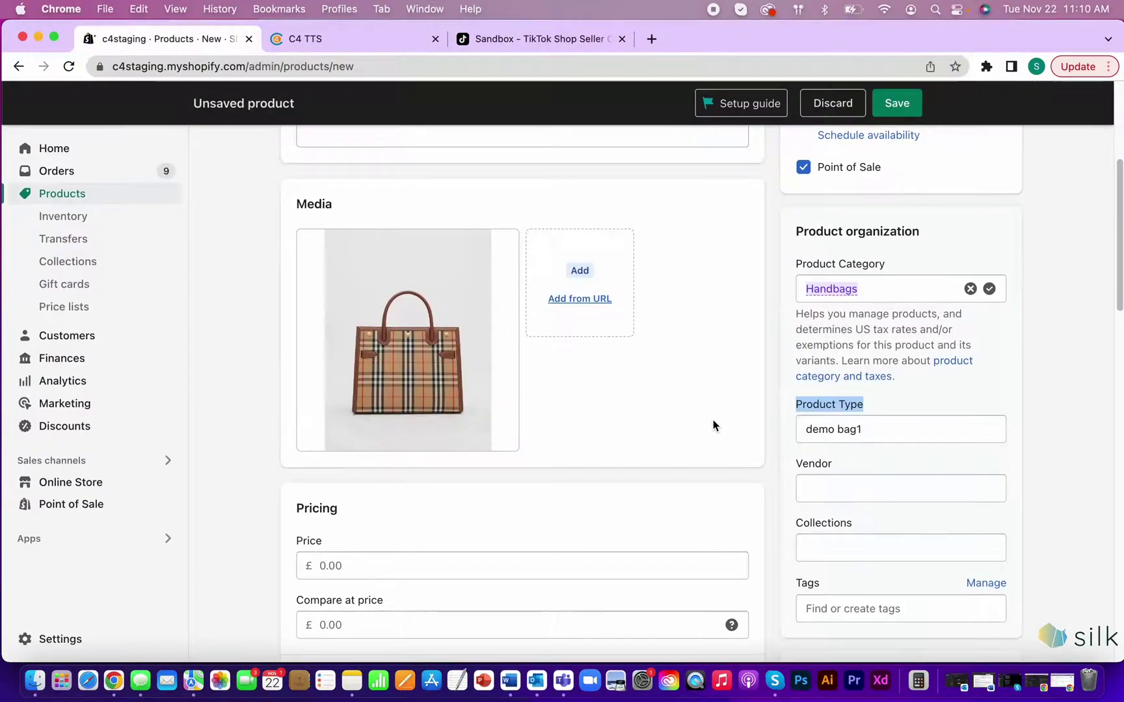
Set the Demo Bag product's price to 25
scroll(712, 421, "up", 1)
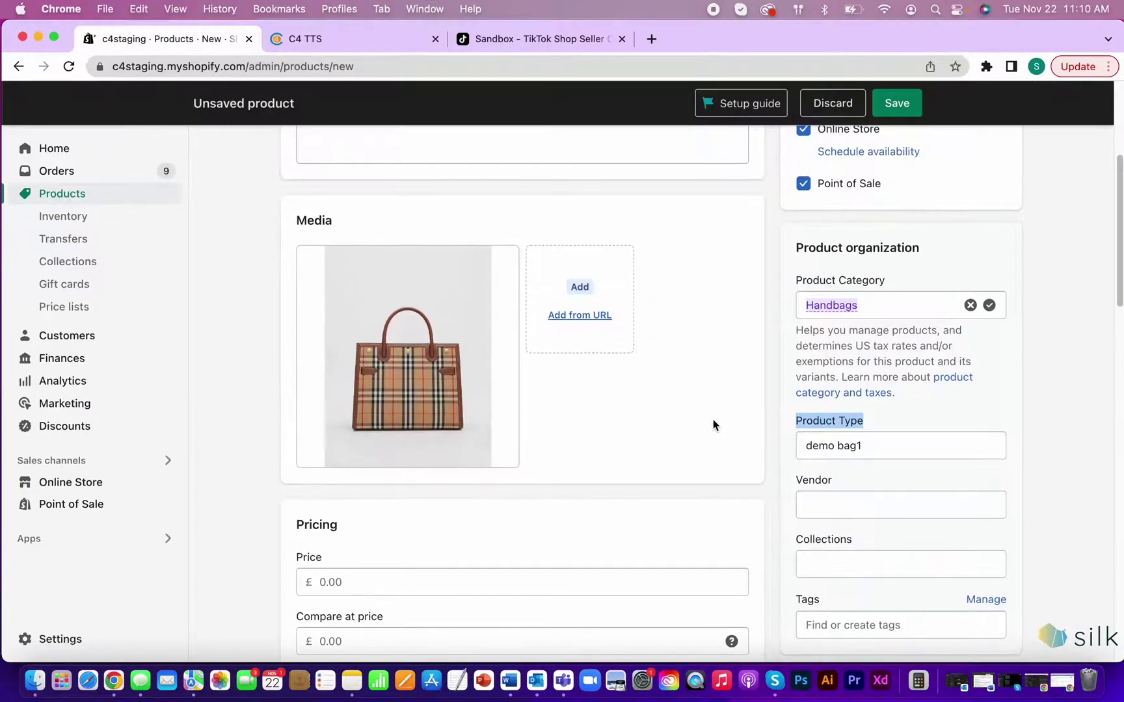
scroll(712, 425, "down", 5)
left_click(694, 398)
type("25")
scroll(673, 488, "down", 6)
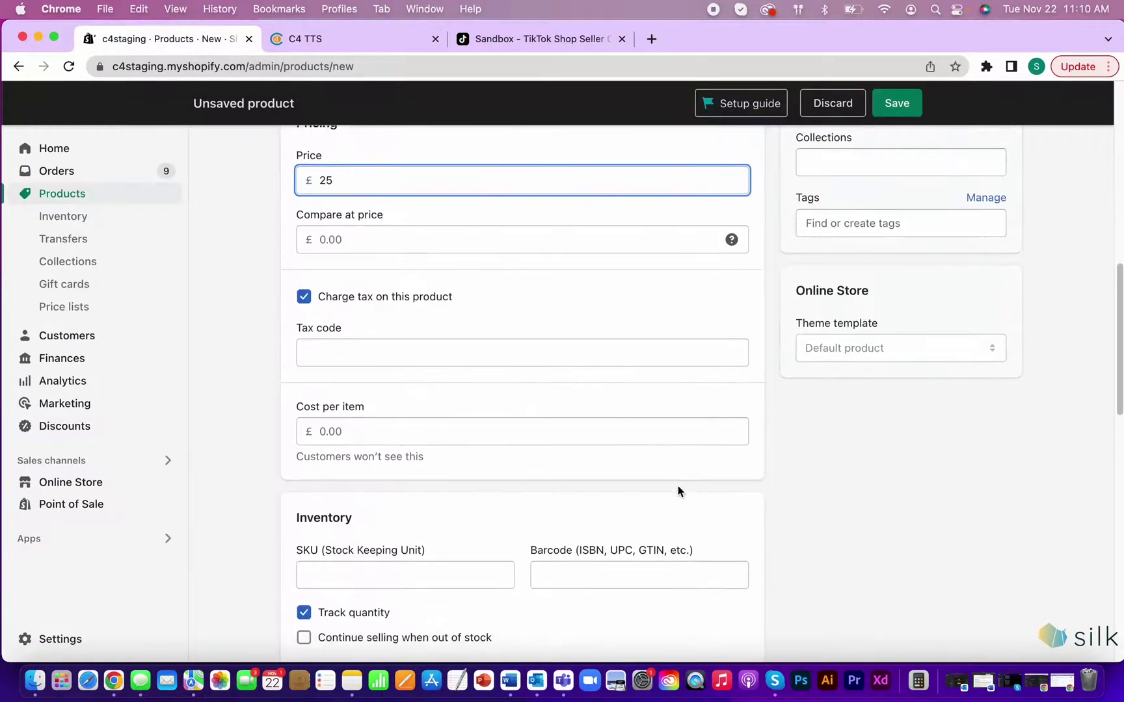
scroll(678, 486, "down", 5)
left_click(435, 401)
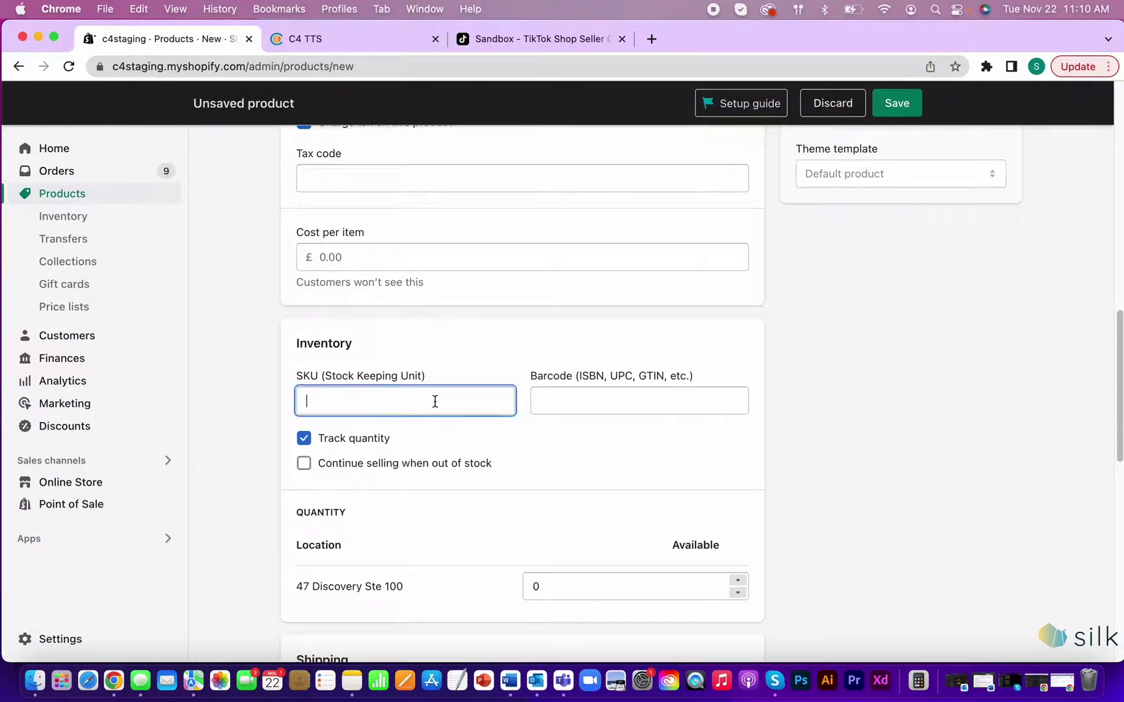
type("bag1234")
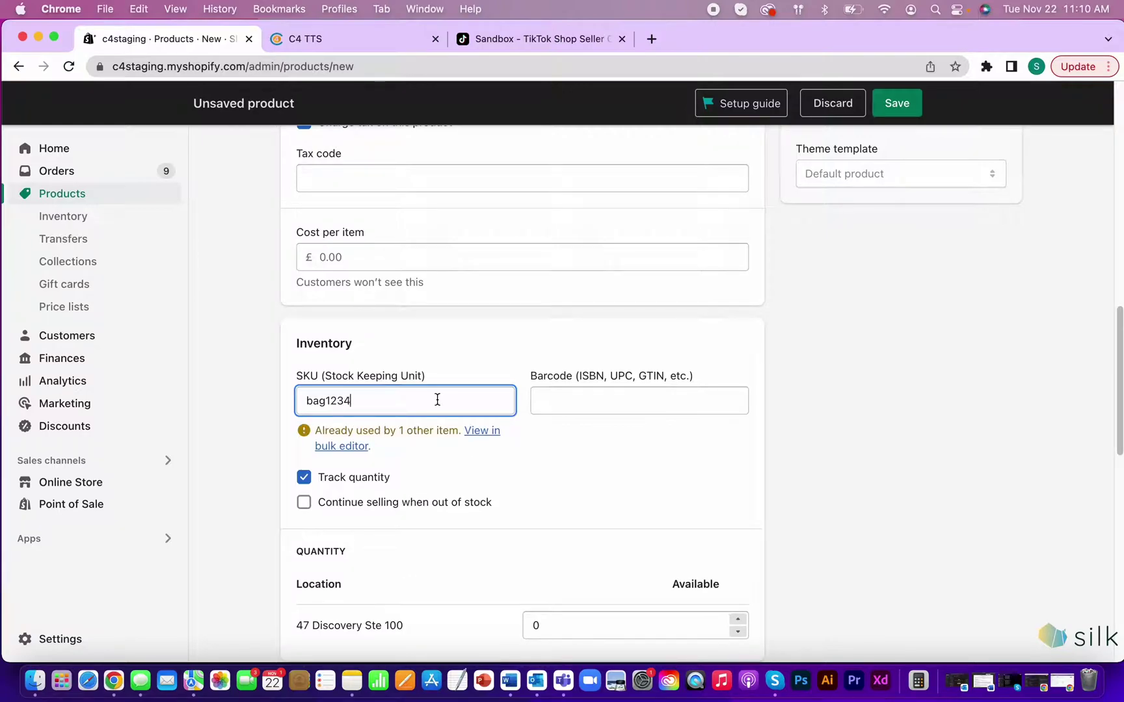
left_click(604, 404)
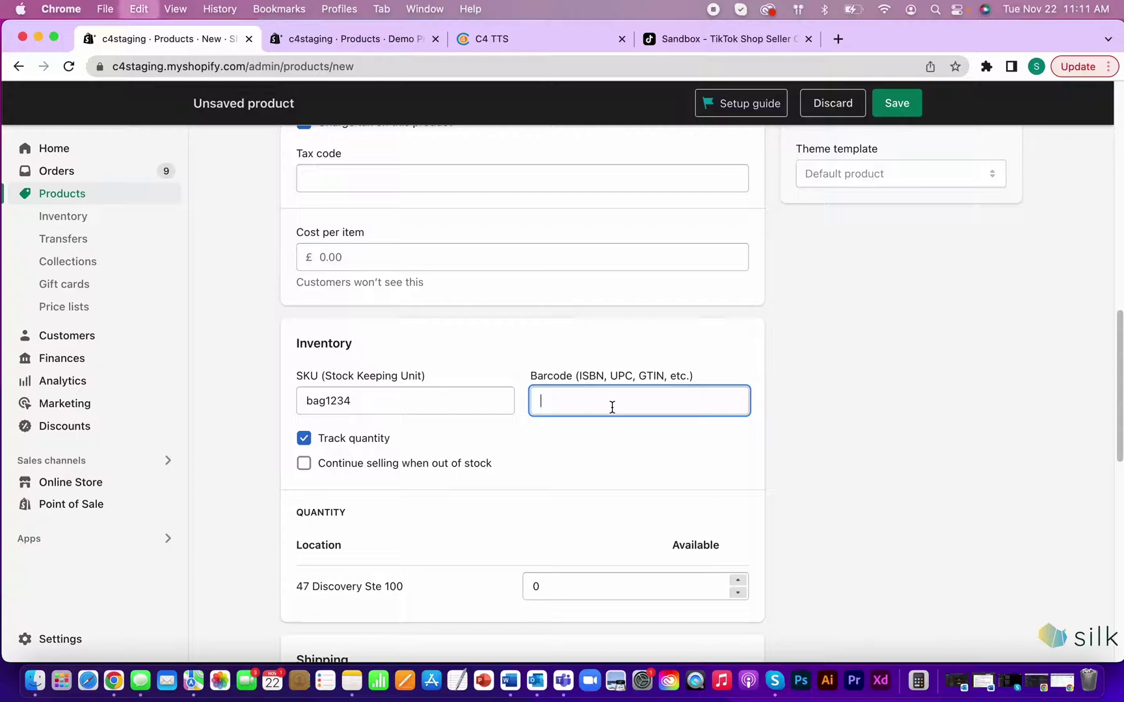
key("super+v")
left_click(624, 440)
Set the available stock quantity to 10
scroll(642, 492, "down", 5)
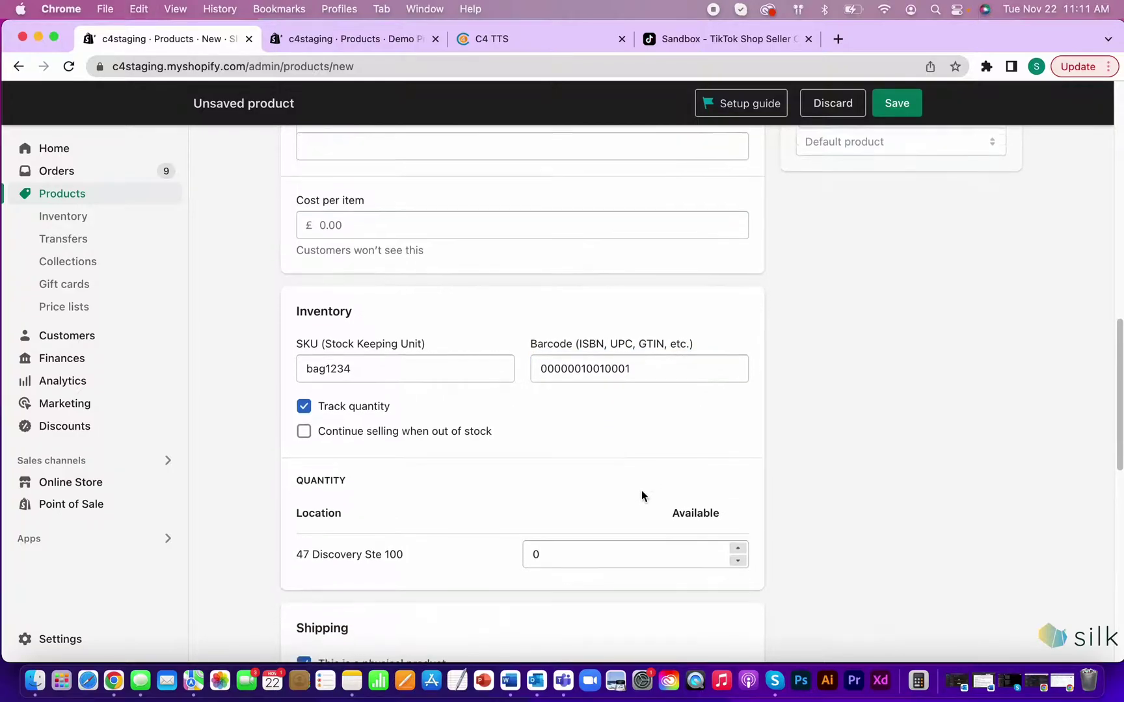
left_click(691, 446)
scroll(673, 463, "down", 2)
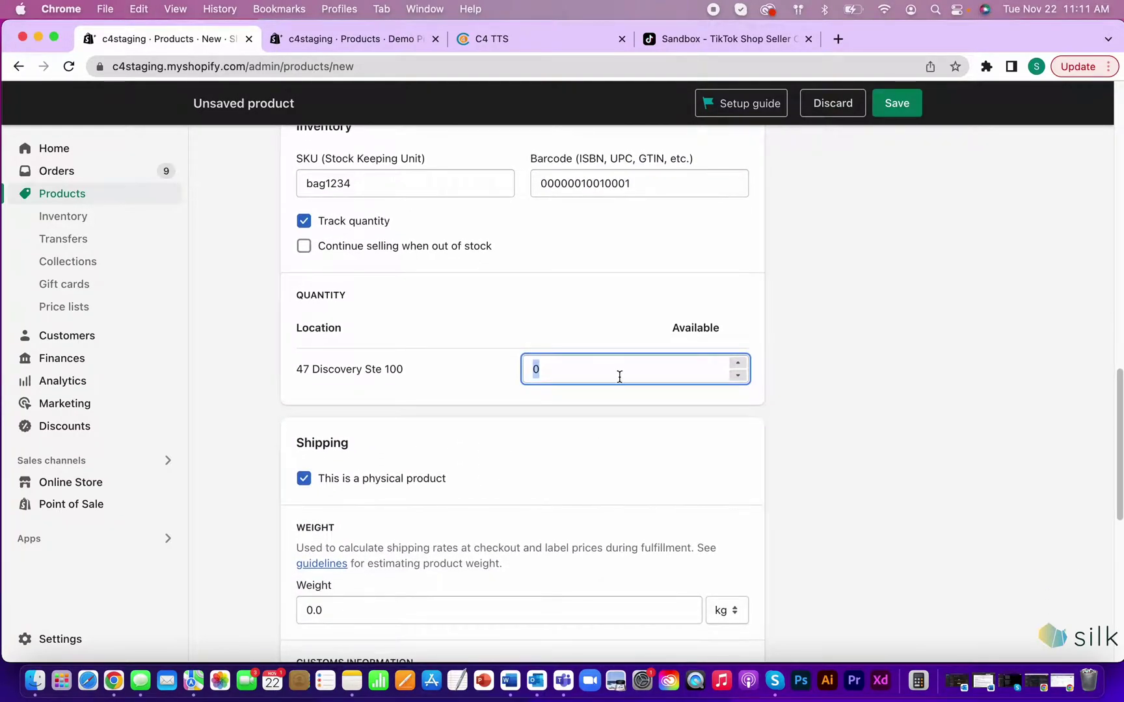
type("10")
left_click(645, 409)
Change the weight to 10.0 kg and save the Demo Bag product
scroll(646, 416, "down", 5)
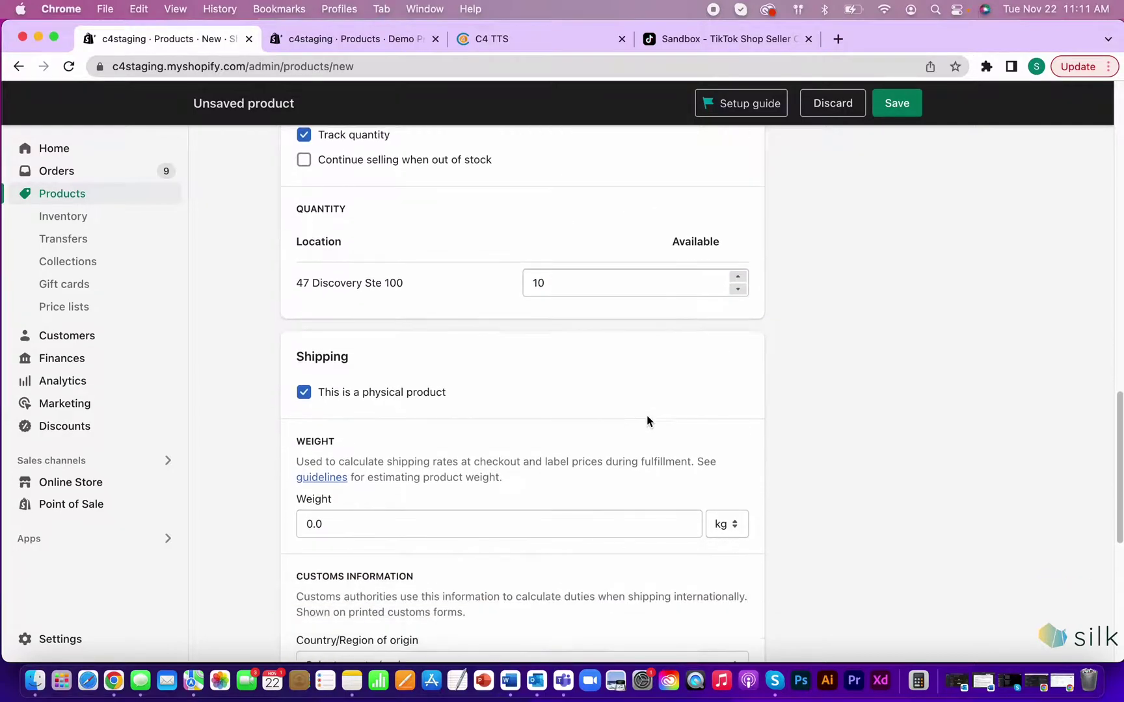
left_click(593, 424)
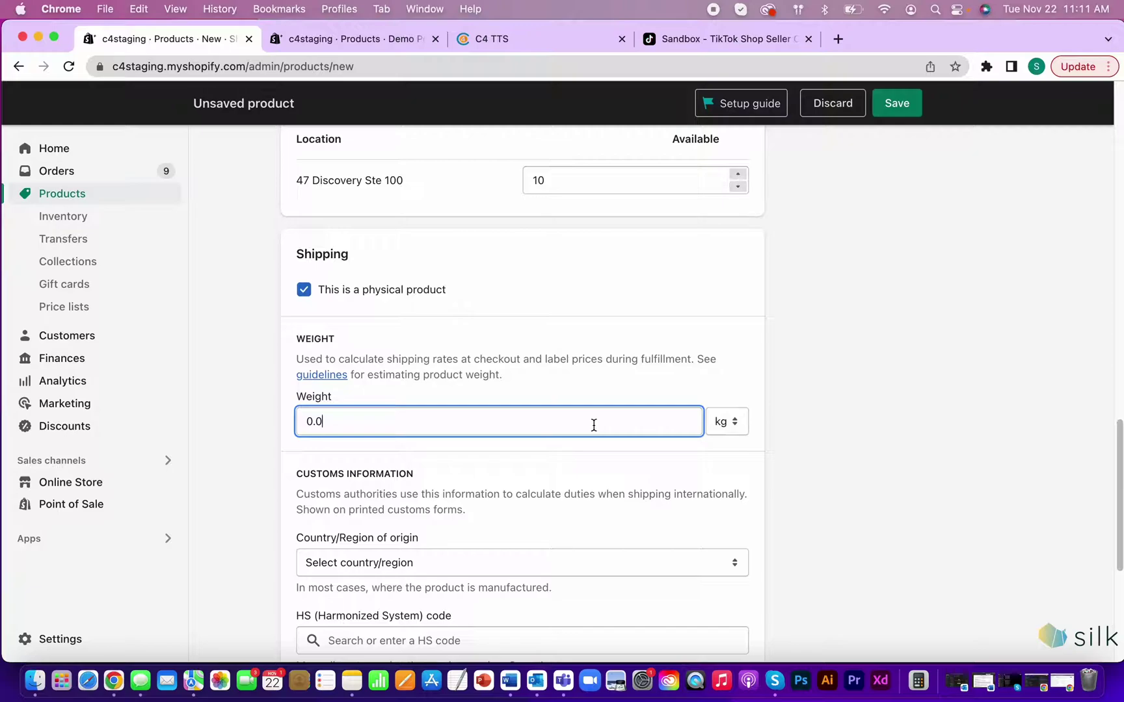
key("BackSpace")
key("BackSpace")
key("BackSpace")
type("10")
left_click(816, 418)
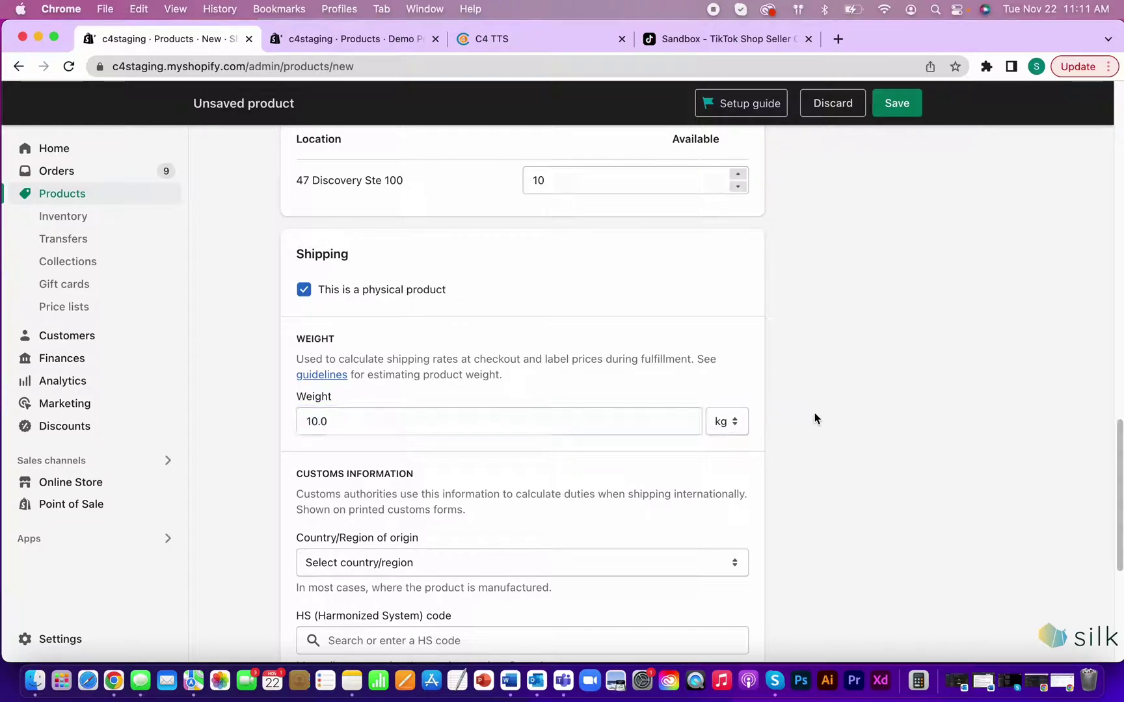
scroll(782, 445, "down", 8)
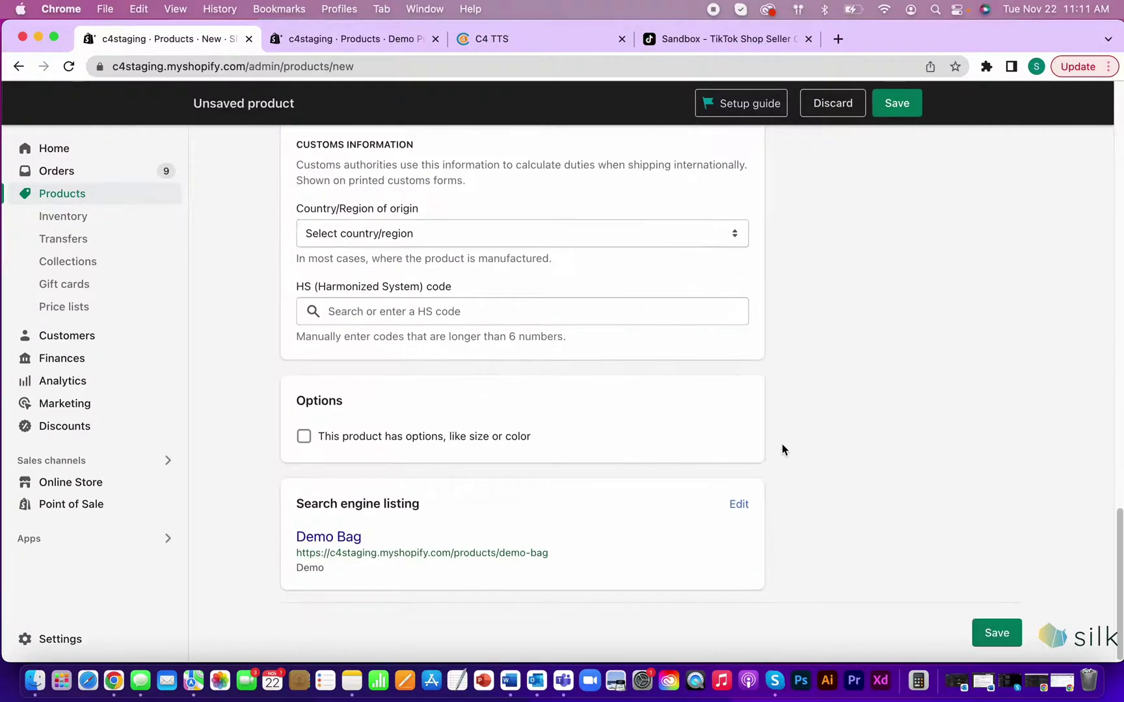
left_click(996, 632)
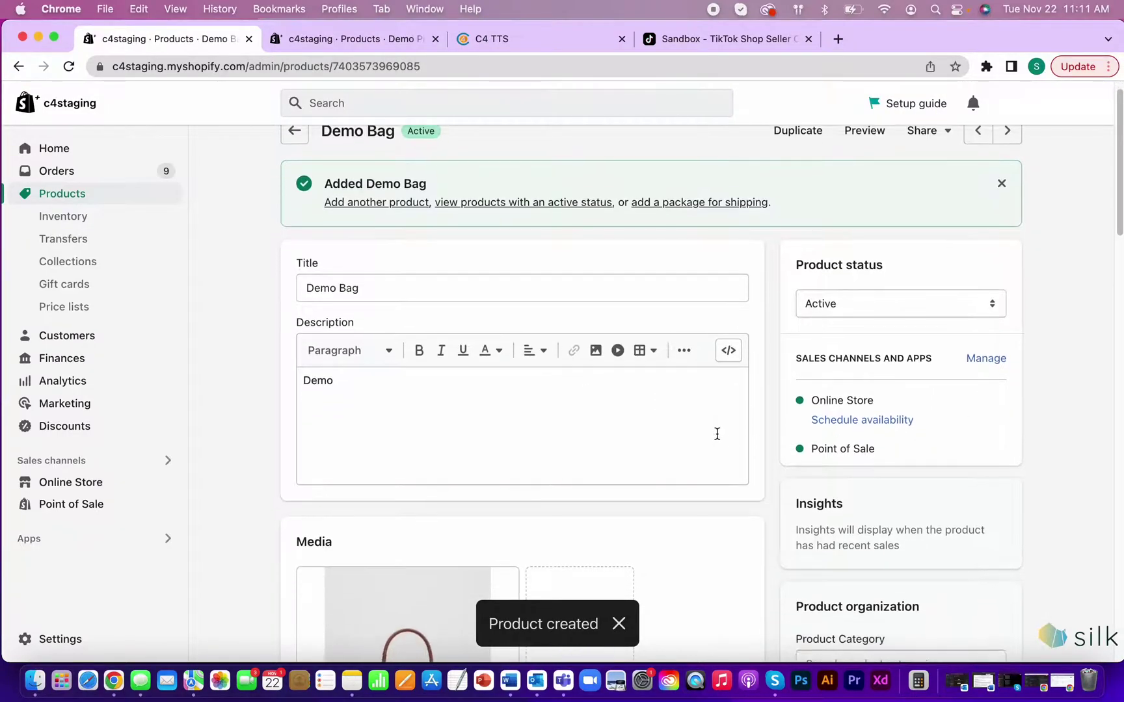
Go back to the Products list showing Demo Bag as Active, then switch to C4 TTS Connections
left_click(296, 155)
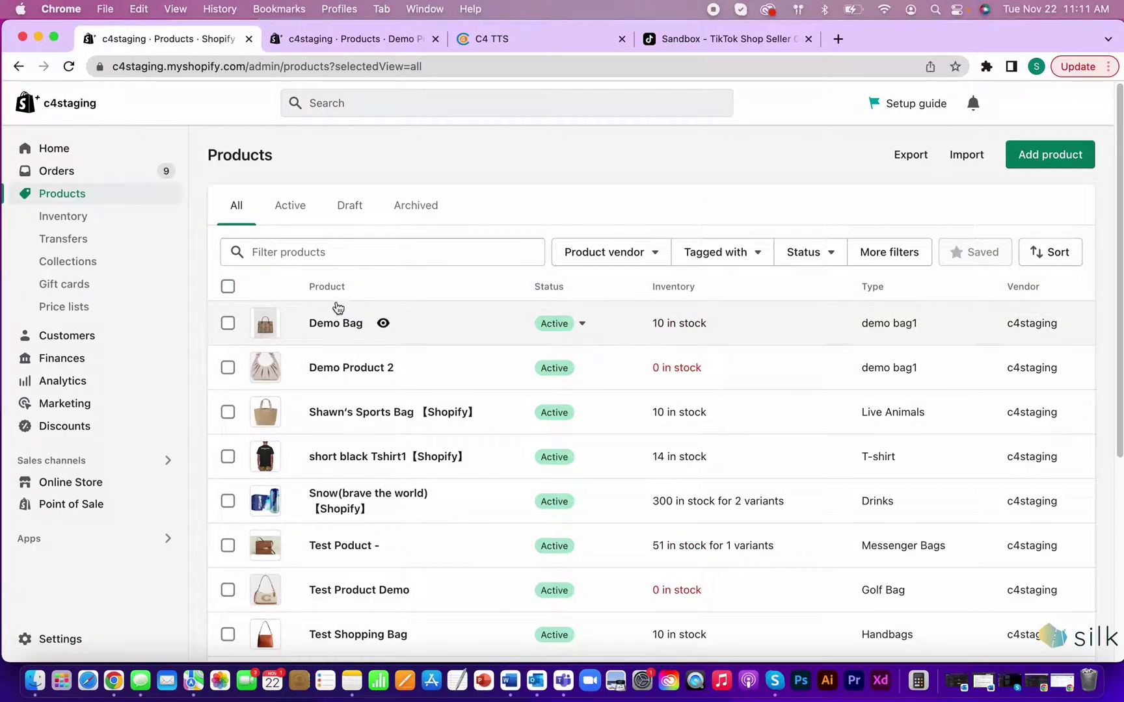
key("ctrl+Tab")
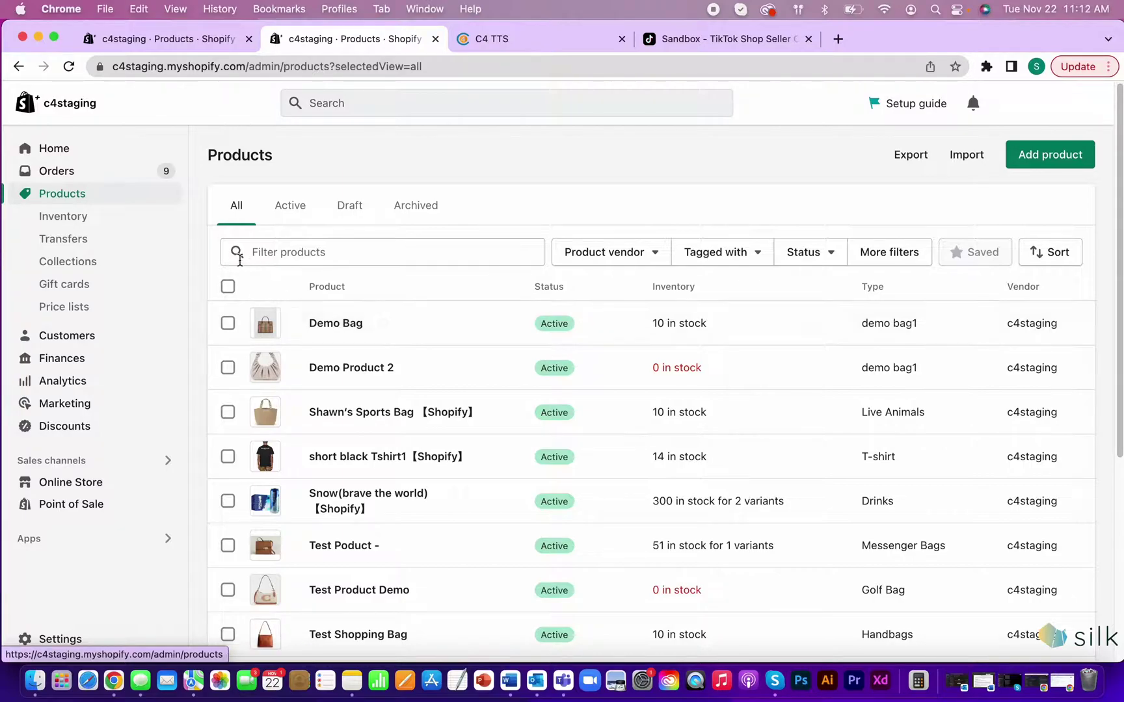
left_click(468, 41)
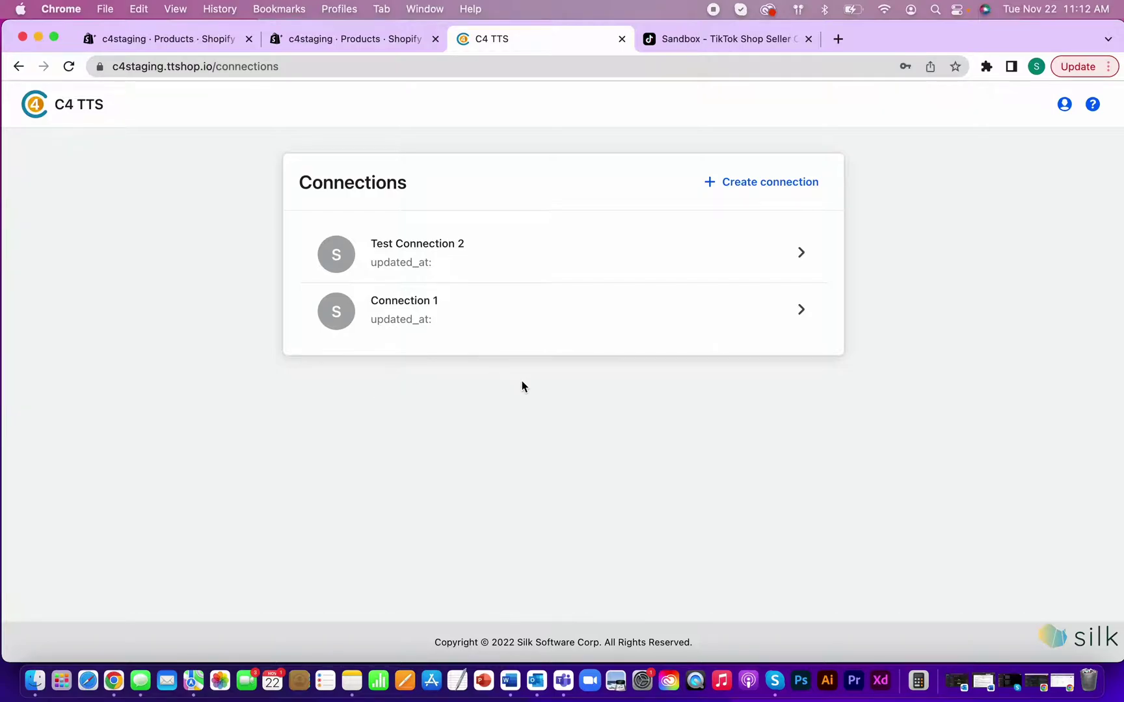
Push Demo Bag from Connection 1's product list to TikTok Shop
left_click(418, 306)
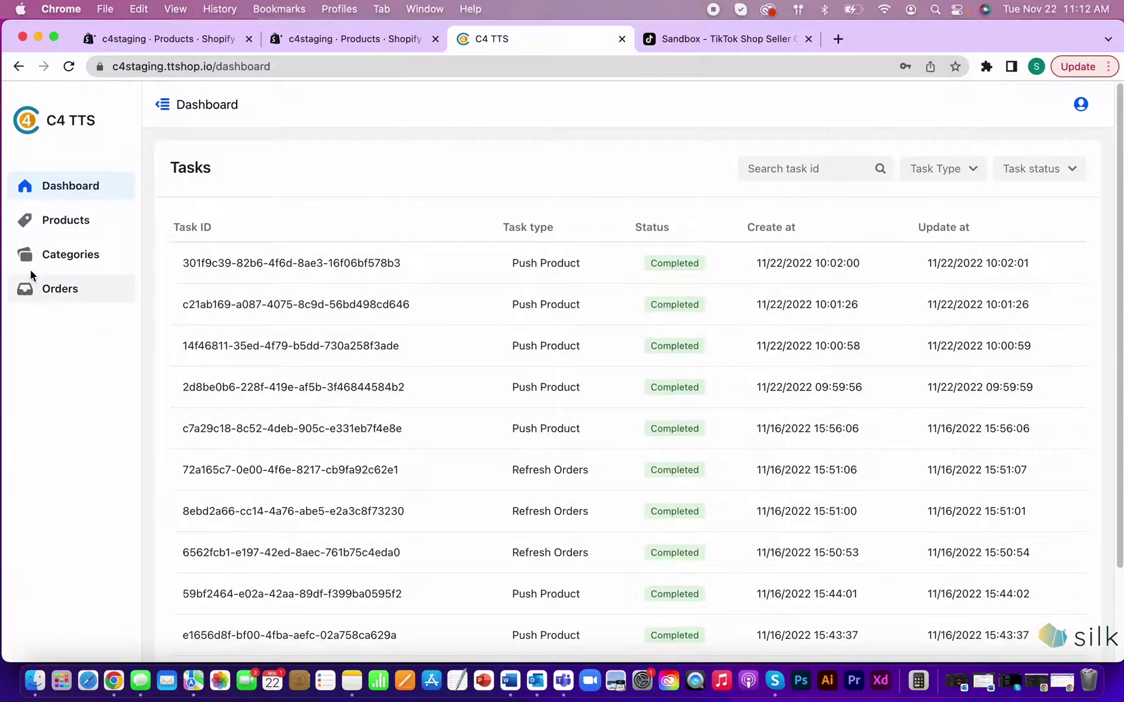
left_click(55, 229)
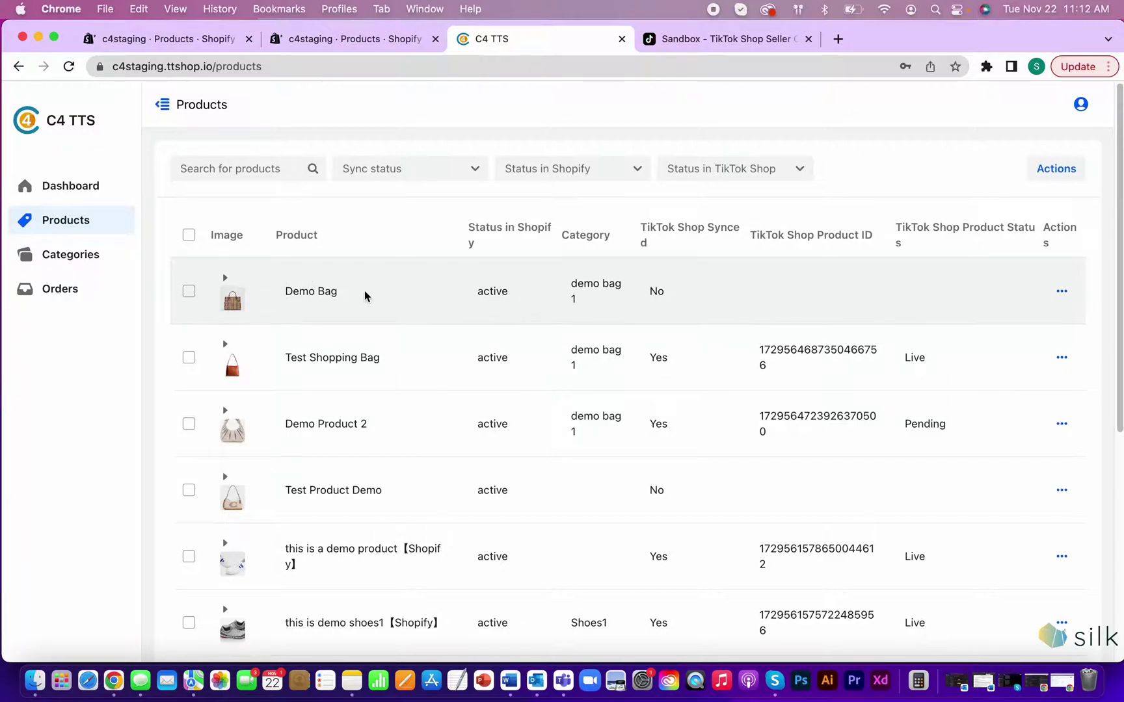
left_click(189, 291)
left_click(1061, 291)
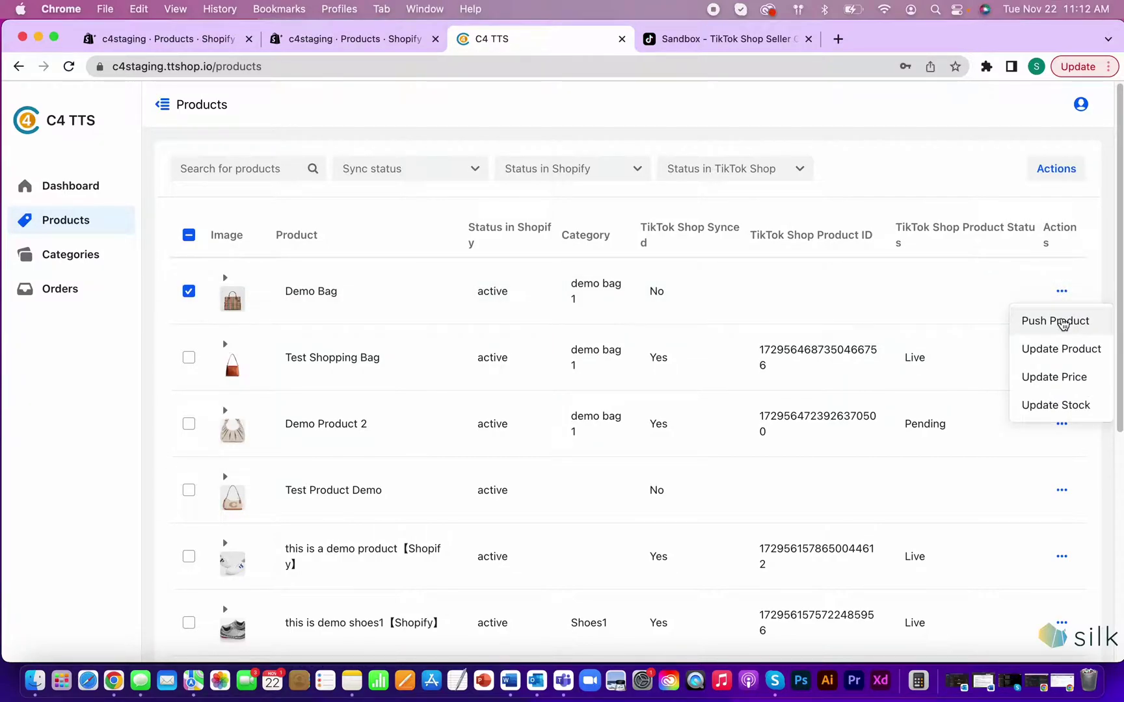
left_click(1055, 321)
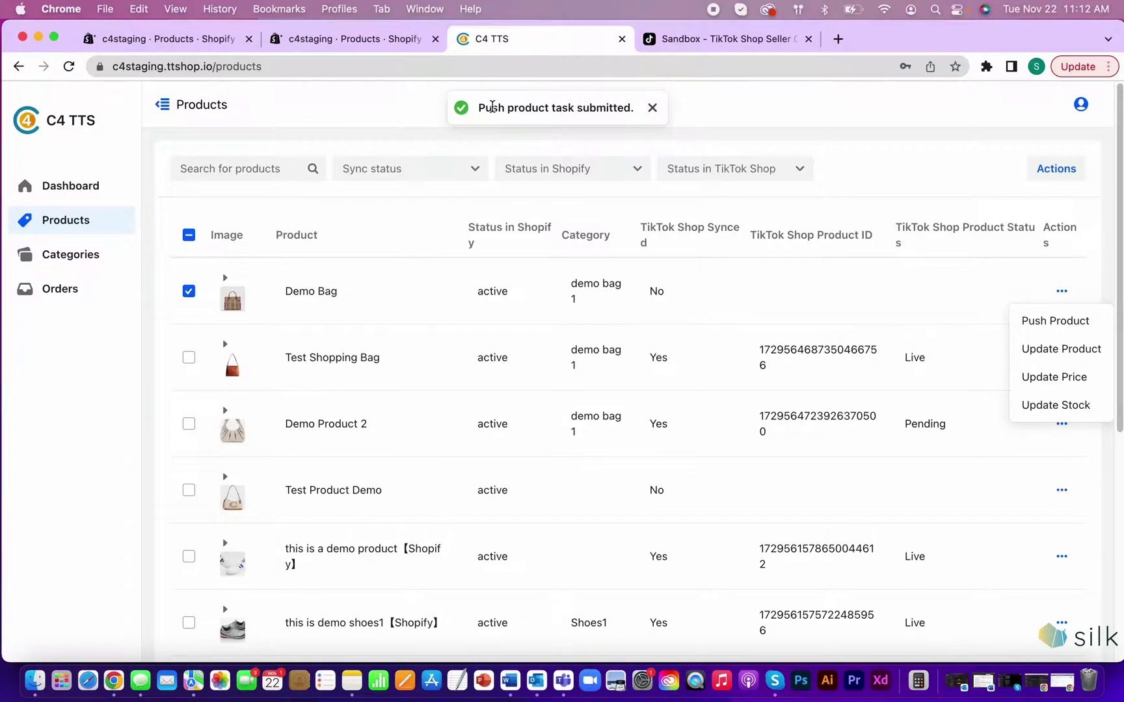
Reload TikTok Shop's Manage Products list and confirm Demo Bag is Live at £25.00 with 10 units
left_click(681, 41)
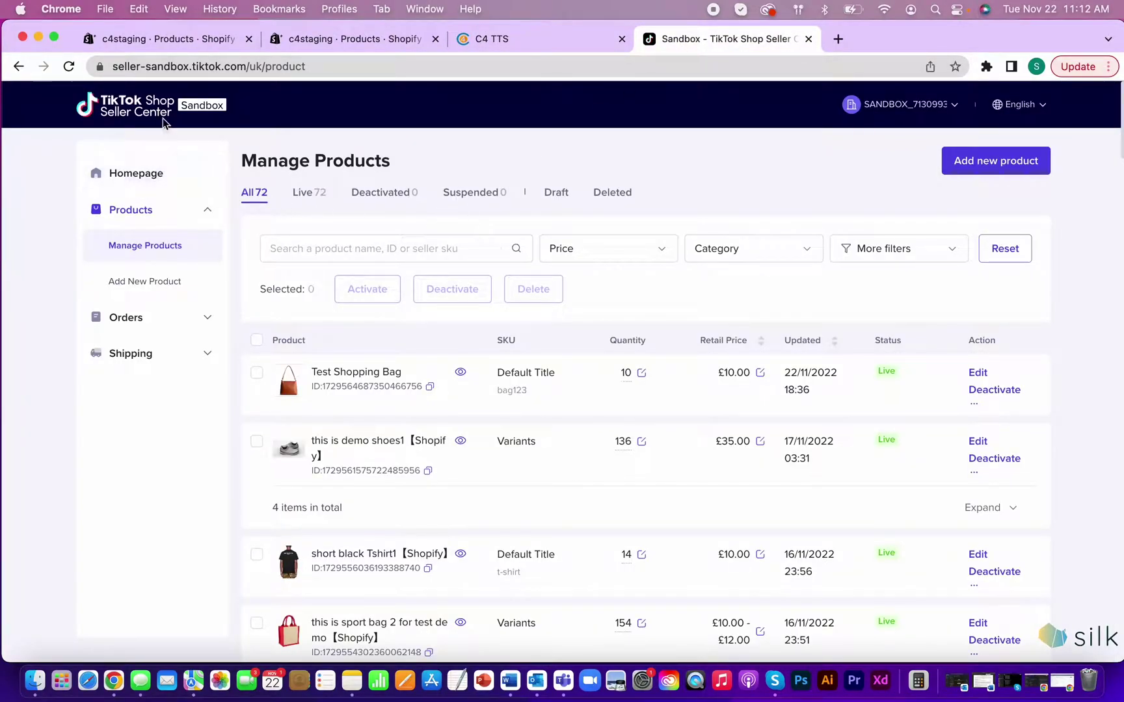
left_click(150, 208)
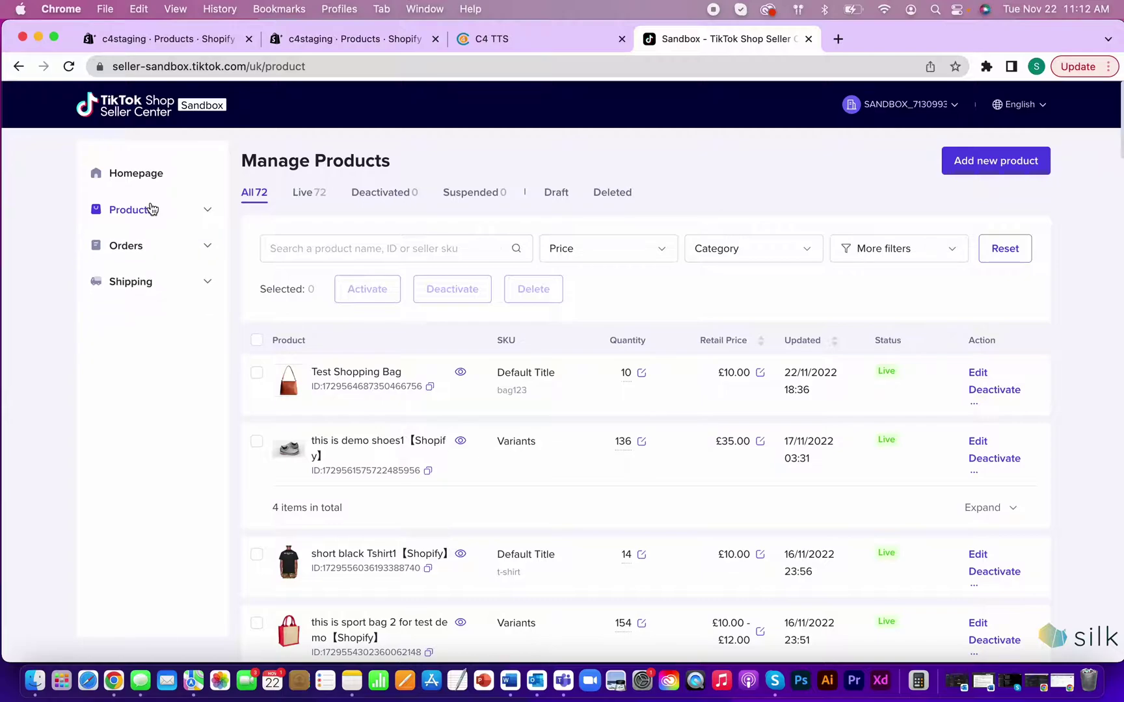
left_click(150, 208)
scroll(137, 244, "down", 2)
left_click(69, 66)
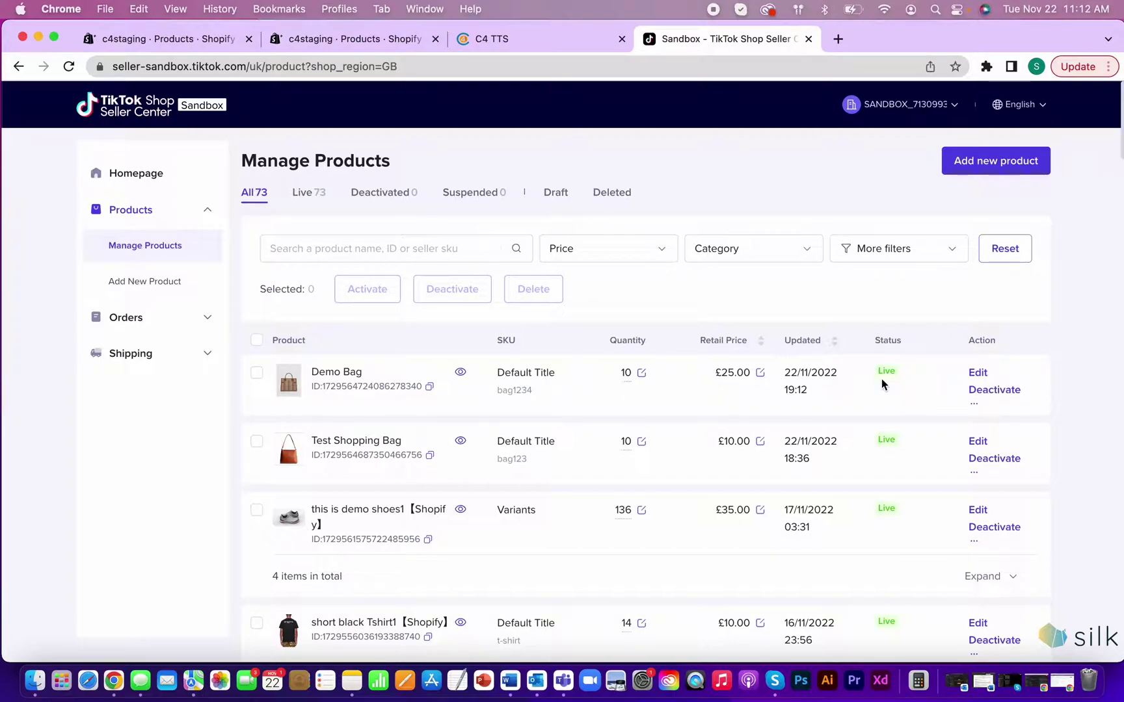
left_click_drag(322, 386, 428, 392)
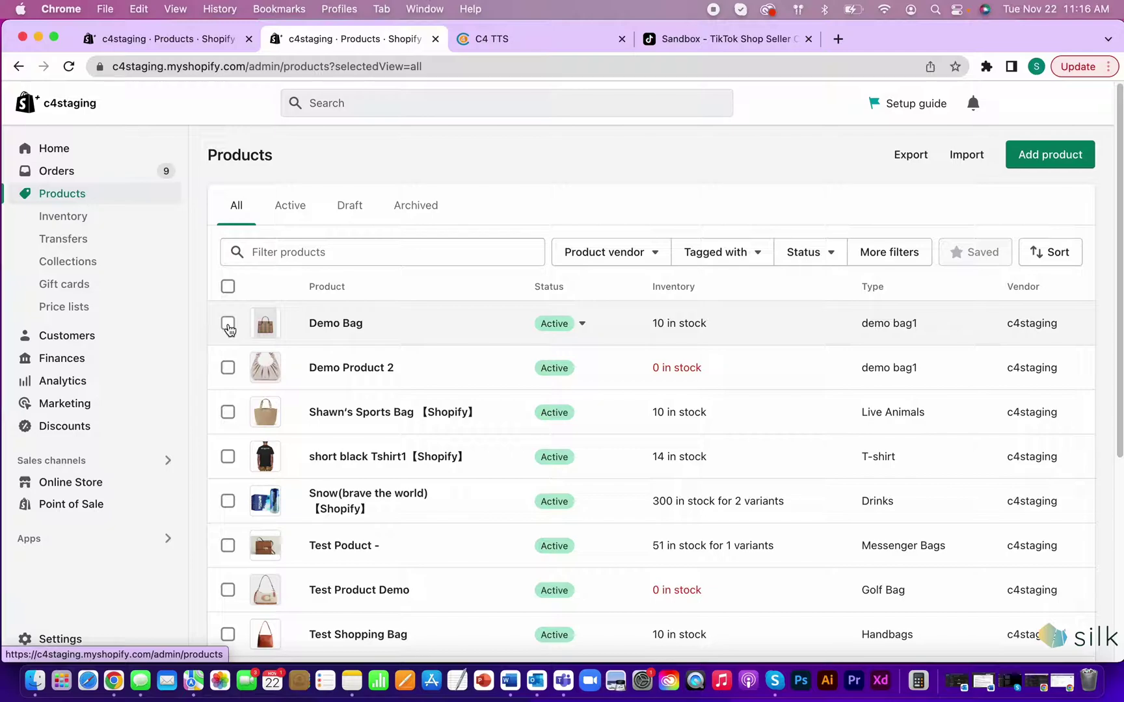
Bulk-push Demo Bag, Test Shopping Bag and Demo Product 2 to TikTok Shop
left_click(492, 42)
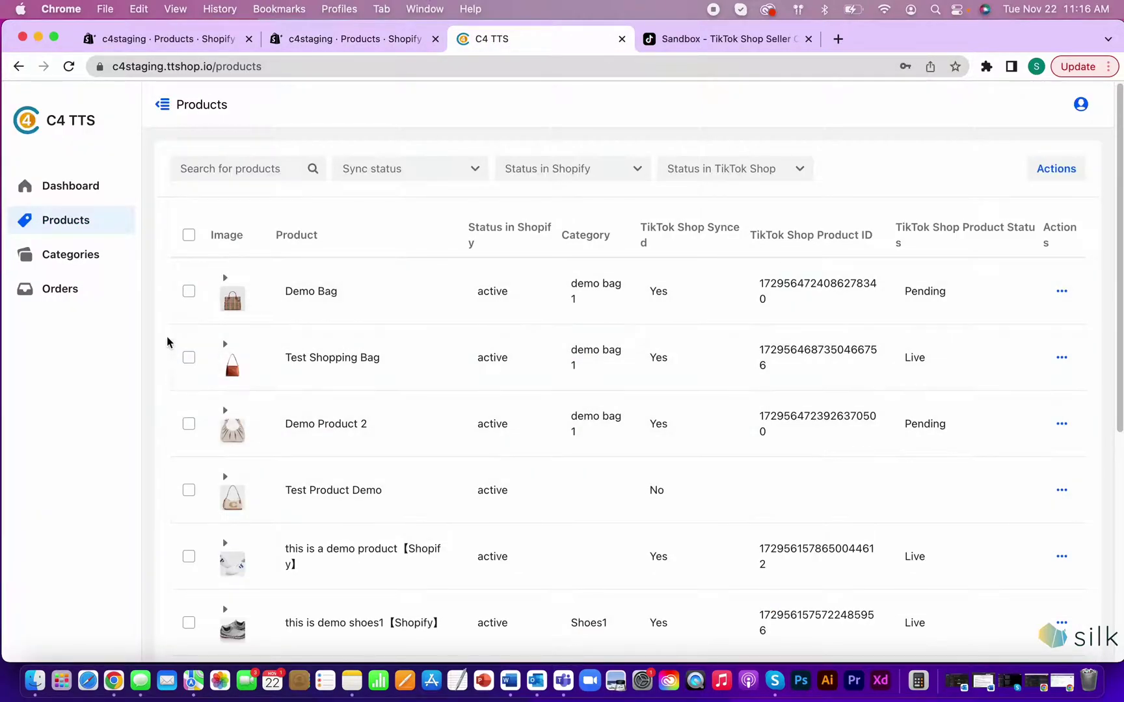
left_click(189, 294)
left_click(188, 357)
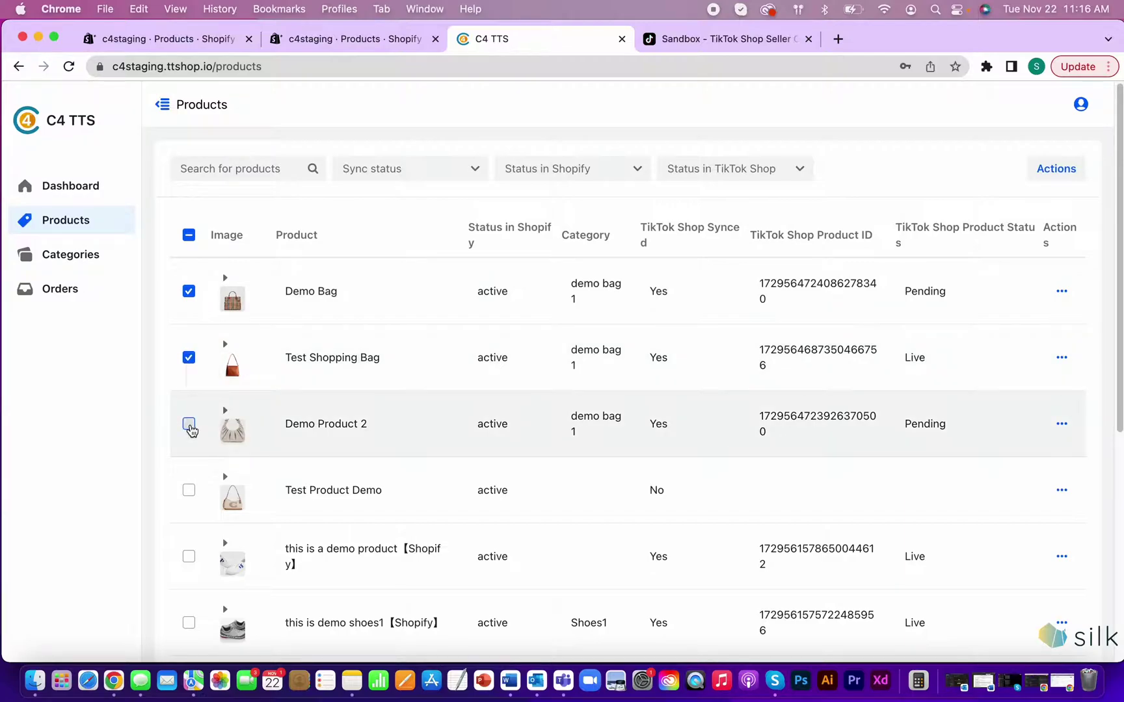
left_click(189, 423)
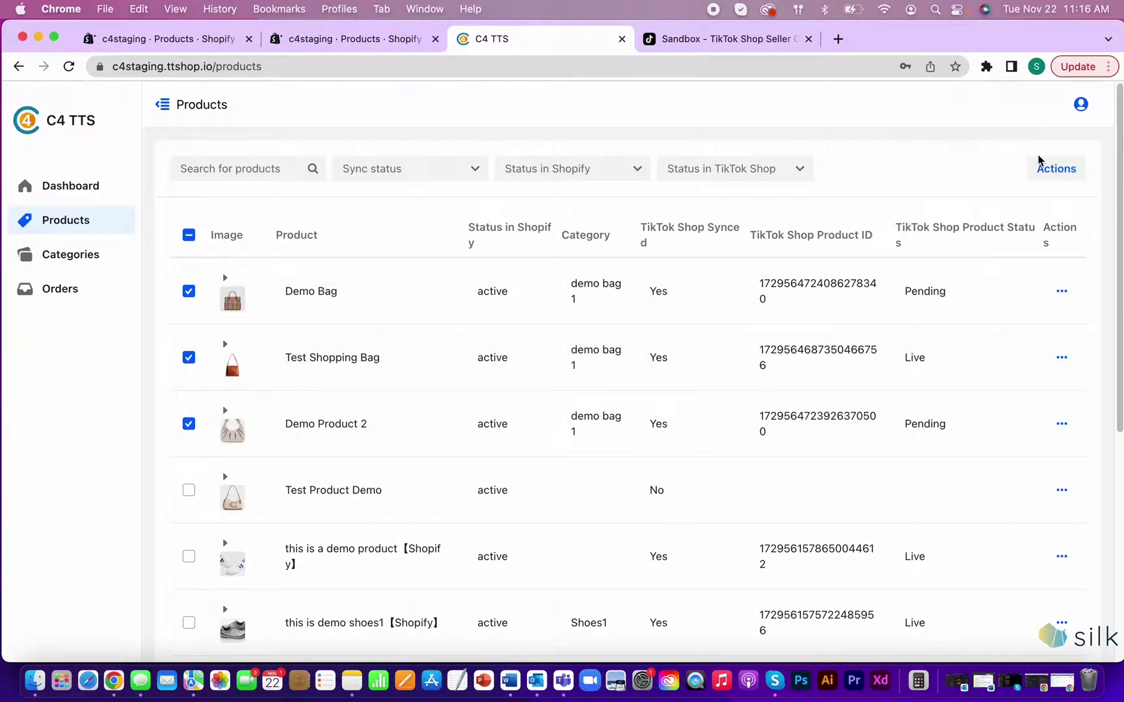
left_click(1059, 173)
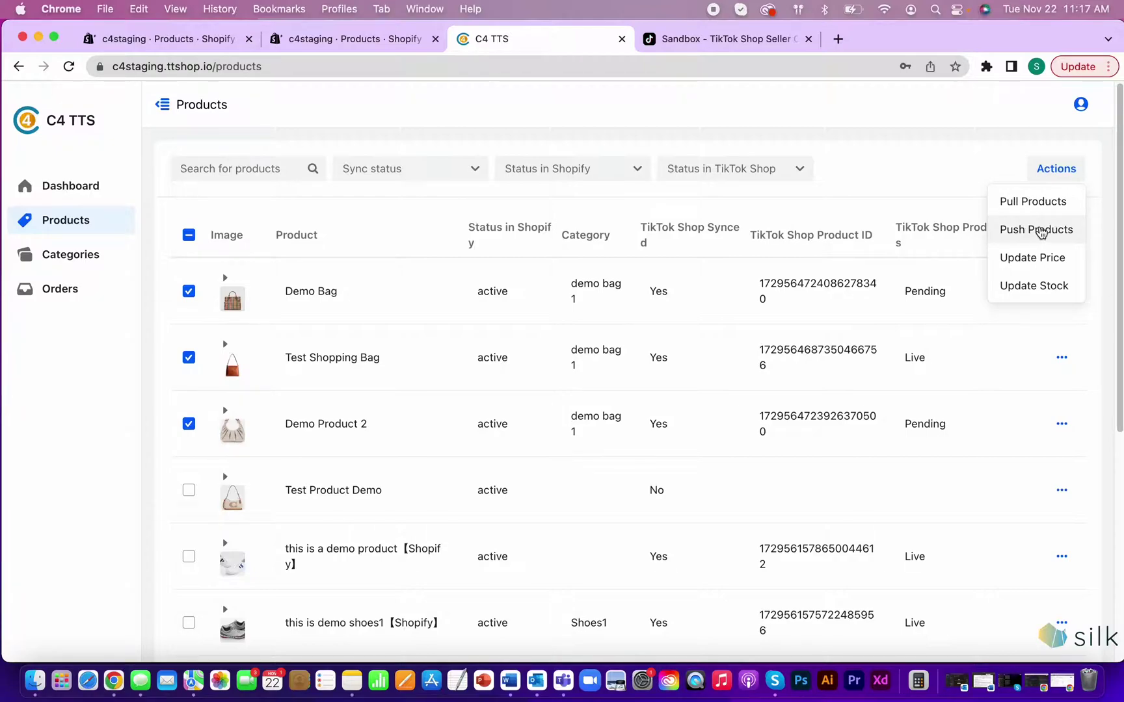
left_click(1060, 229)
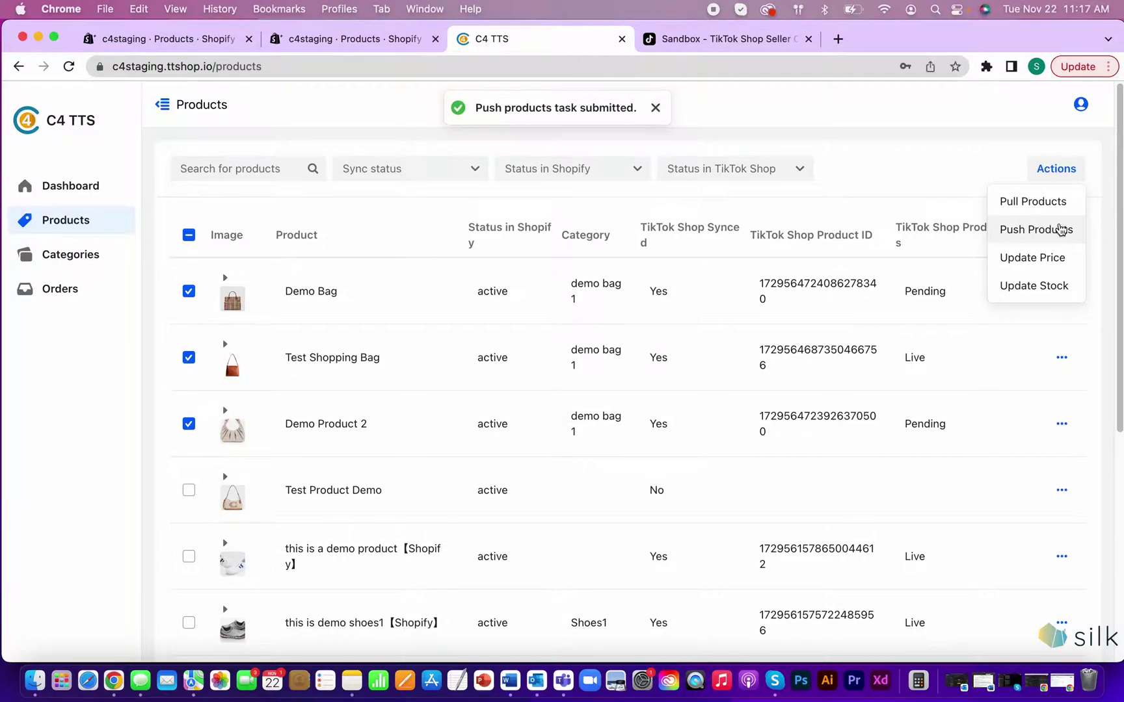
left_click(655, 108)
Deselect the three products and confirm Demo Bag's status reads Synchronization succeeded
left_click(189, 291)
left_click(188, 357)
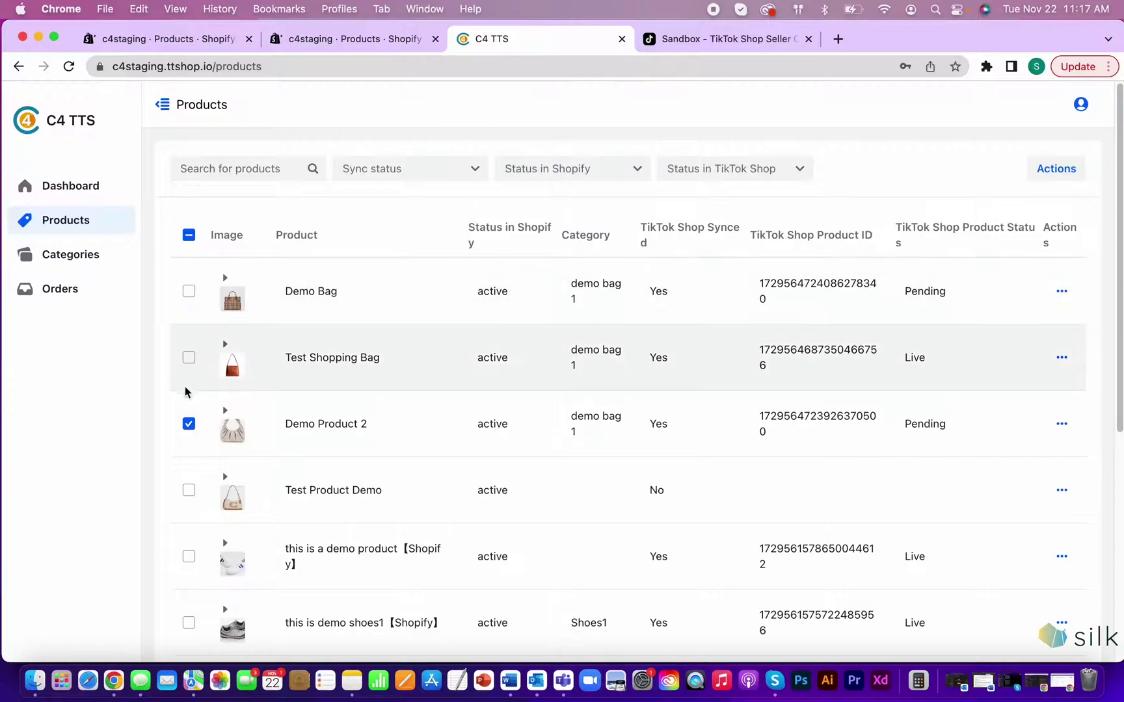
left_click(188, 423)
left_click(225, 278)
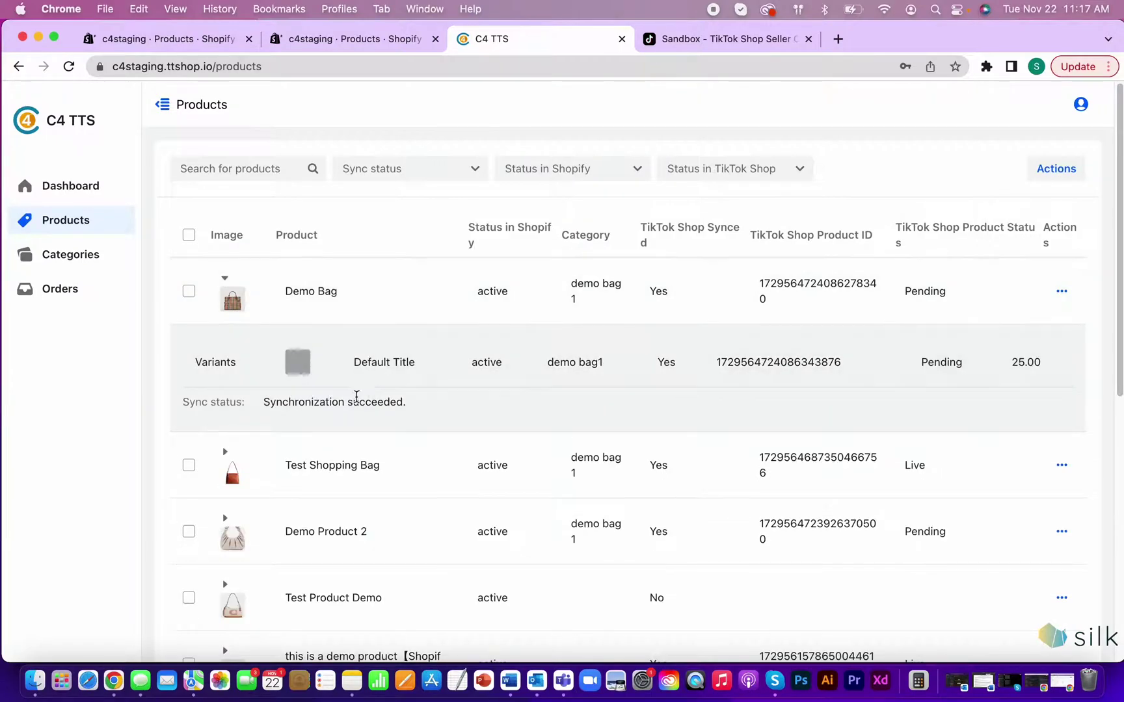
left_click_drag(263, 402, 417, 415)
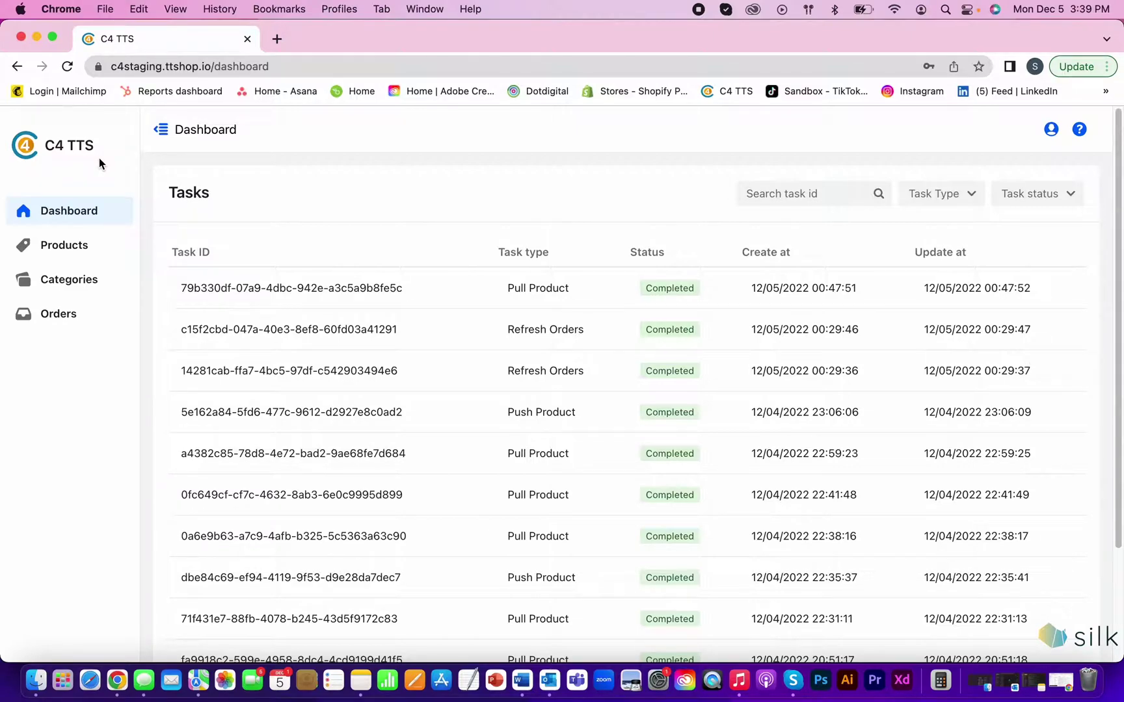
Expand this is demo shoes1 in the C4 TTS product list to show its Synced, Live sizes 41–44 at 35.00
left_click(73, 250)
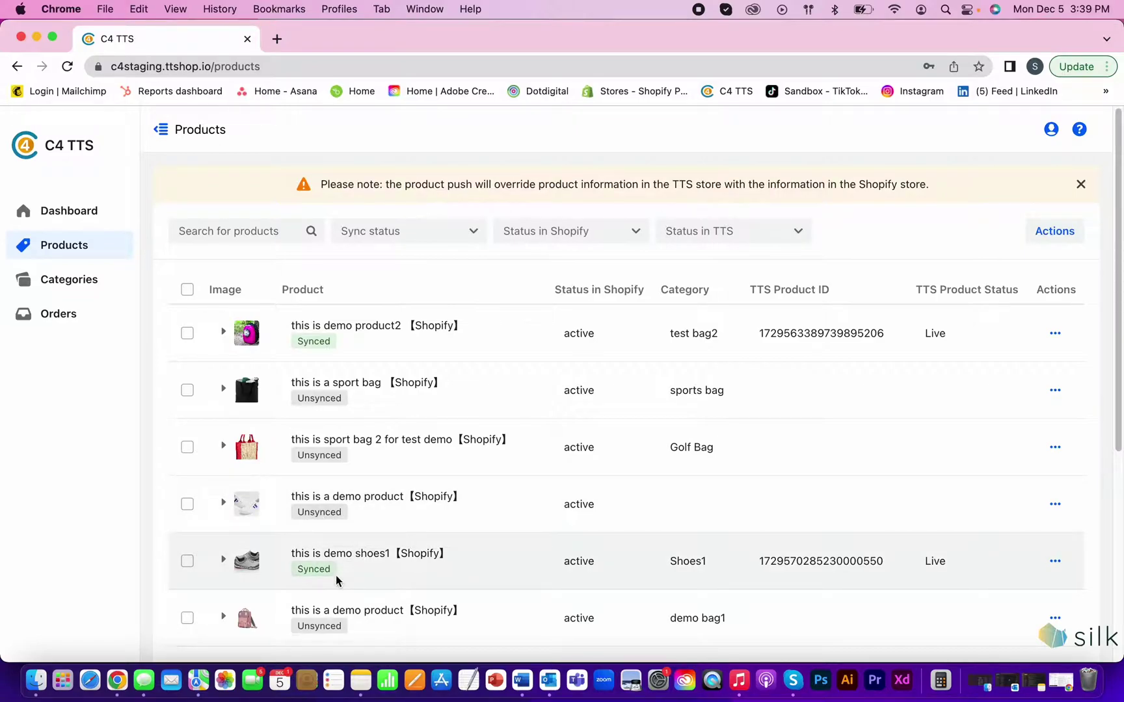
scroll(331, 576, "down", 2)
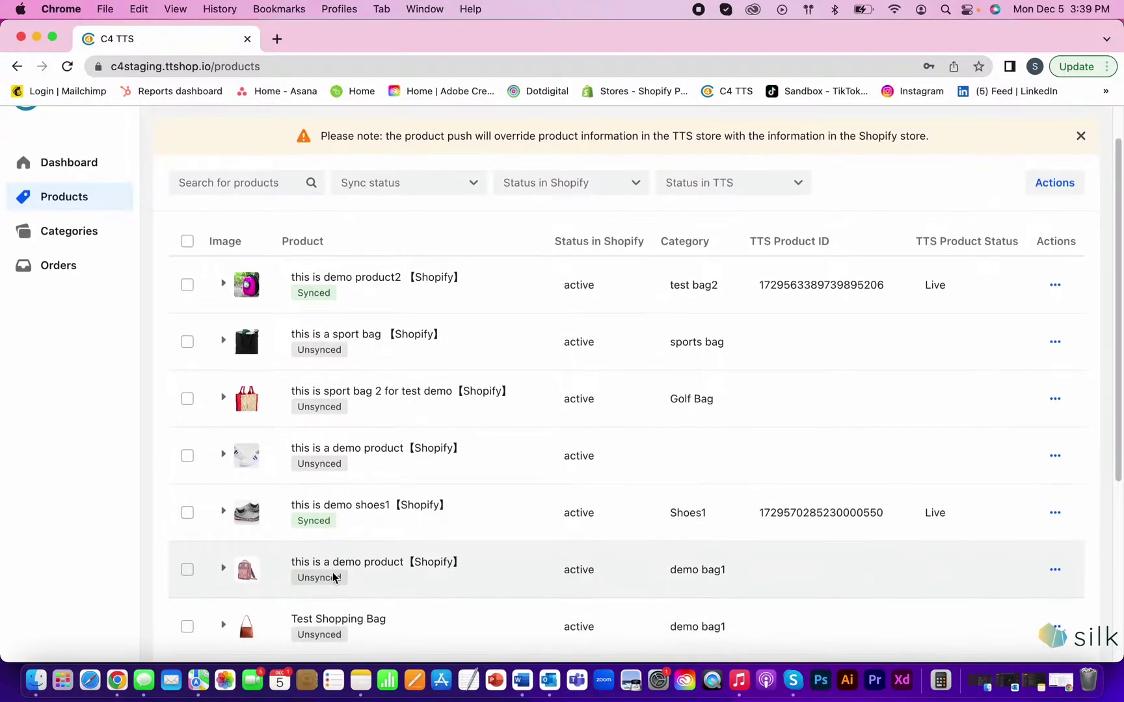
scroll(332, 577, "down", 4)
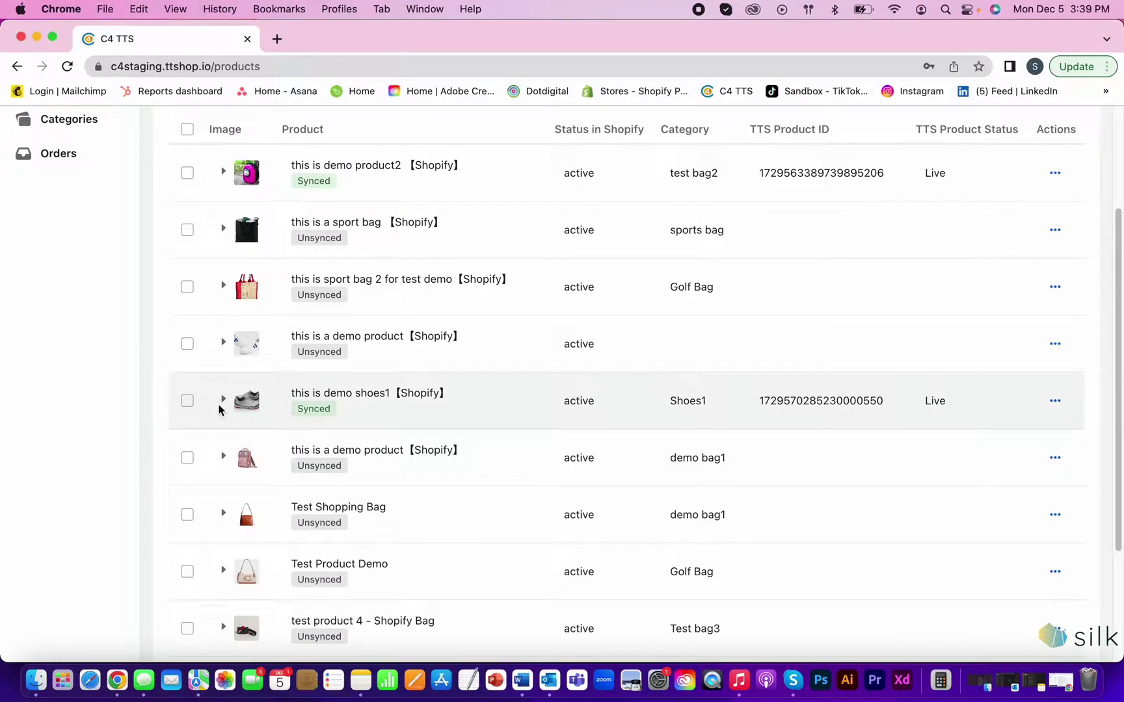
left_click(222, 399)
scroll(409, 525, "down", 6)
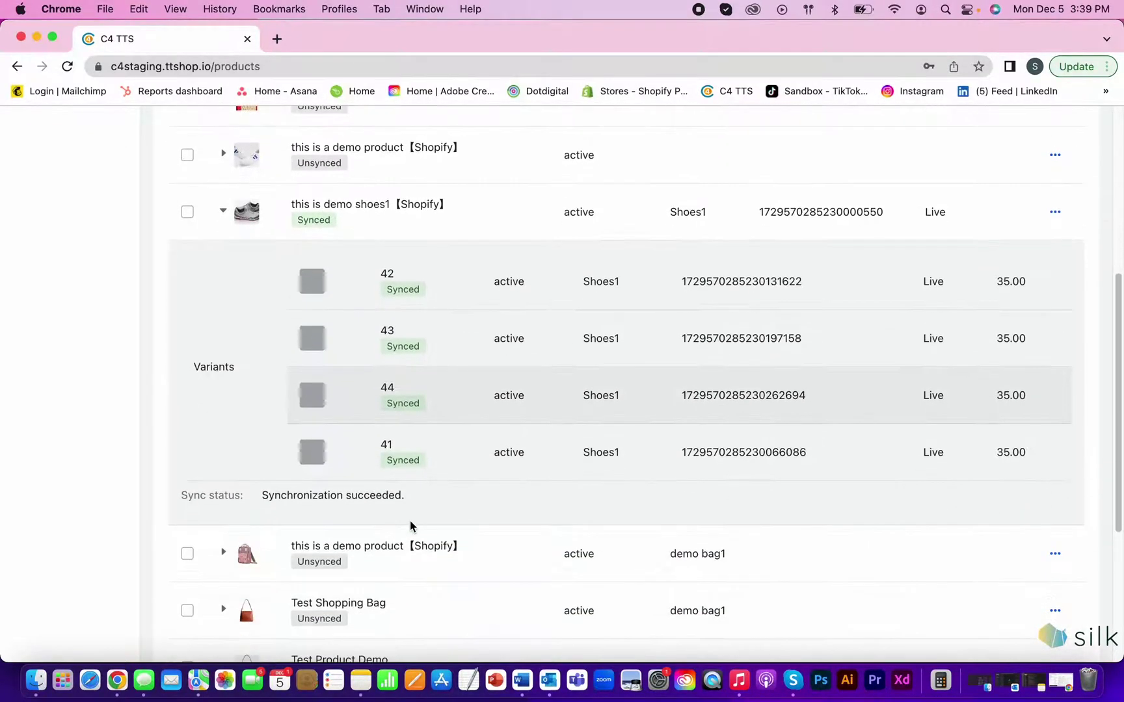